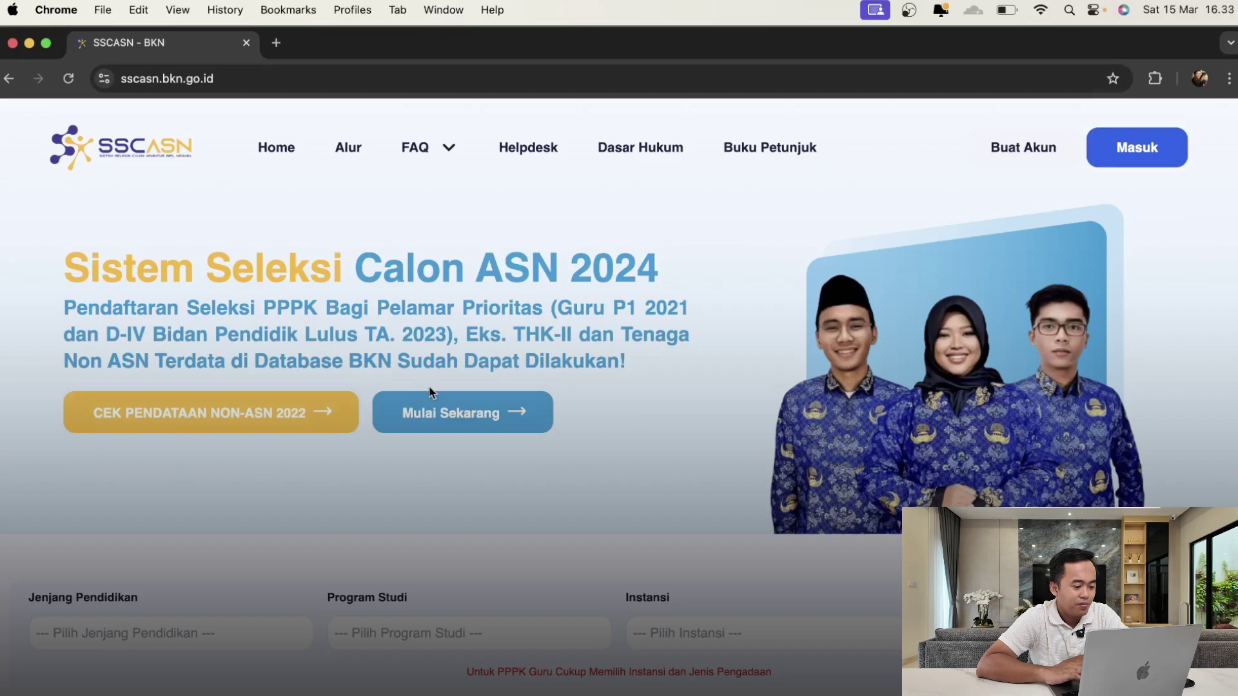
Step: Open the registration start page in a new tab, and set Jenjang Pendidikan to S-2 in the homepage's formation search
{"action": "left_click", "coordinate": [454, 406]}
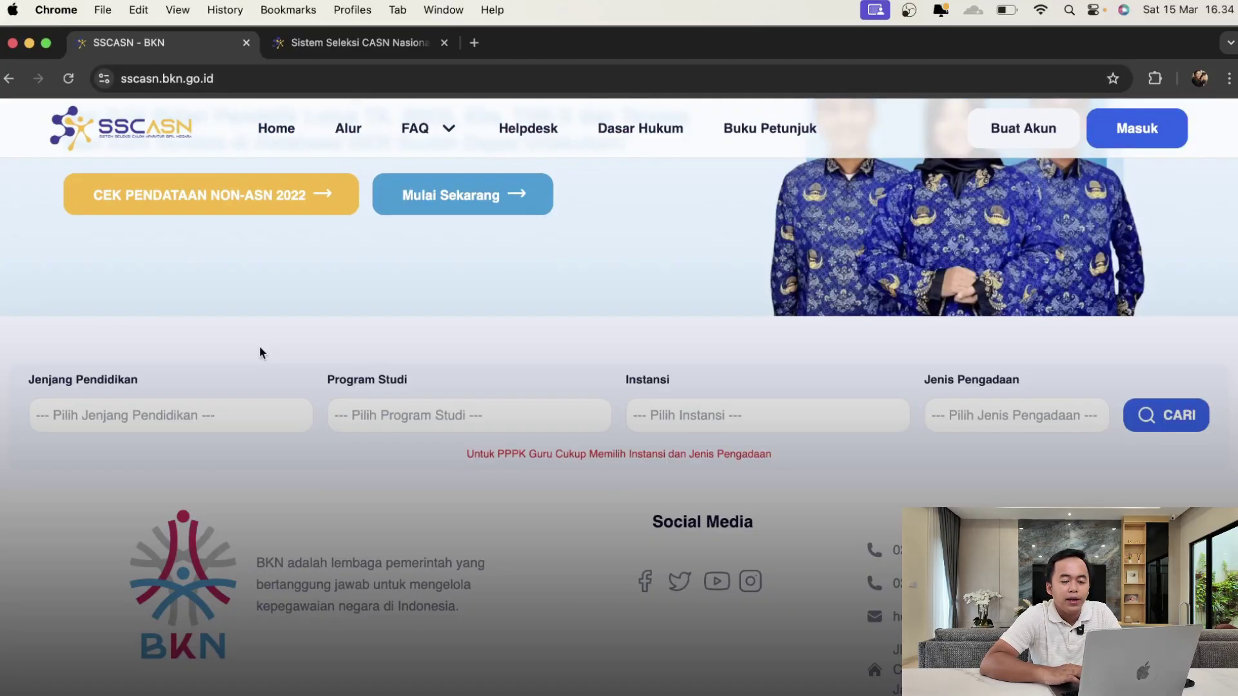
{"action": "scroll", "coordinate": [257, 356], "scroll_direction": "down", "scroll_amount": 1}
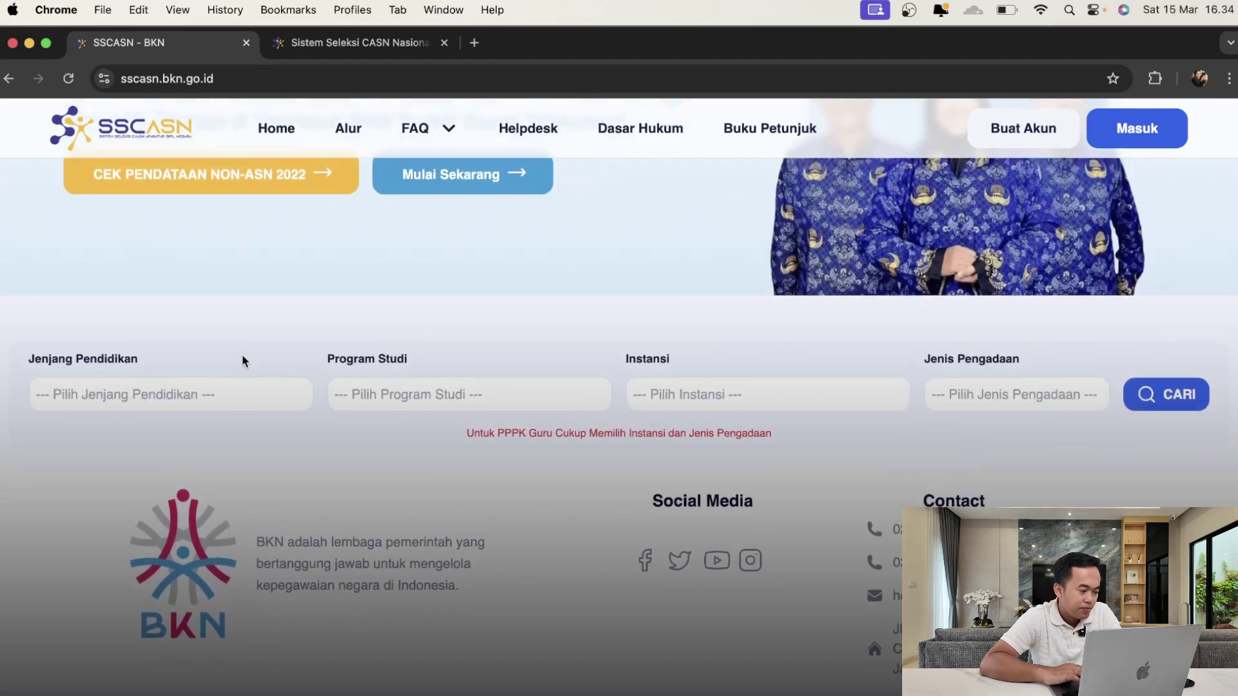
{"action": "left_click", "coordinate": [197, 390]}
{"action": "scroll", "coordinate": [146, 539], "scroll_direction": "down", "scroll_amount": 5}
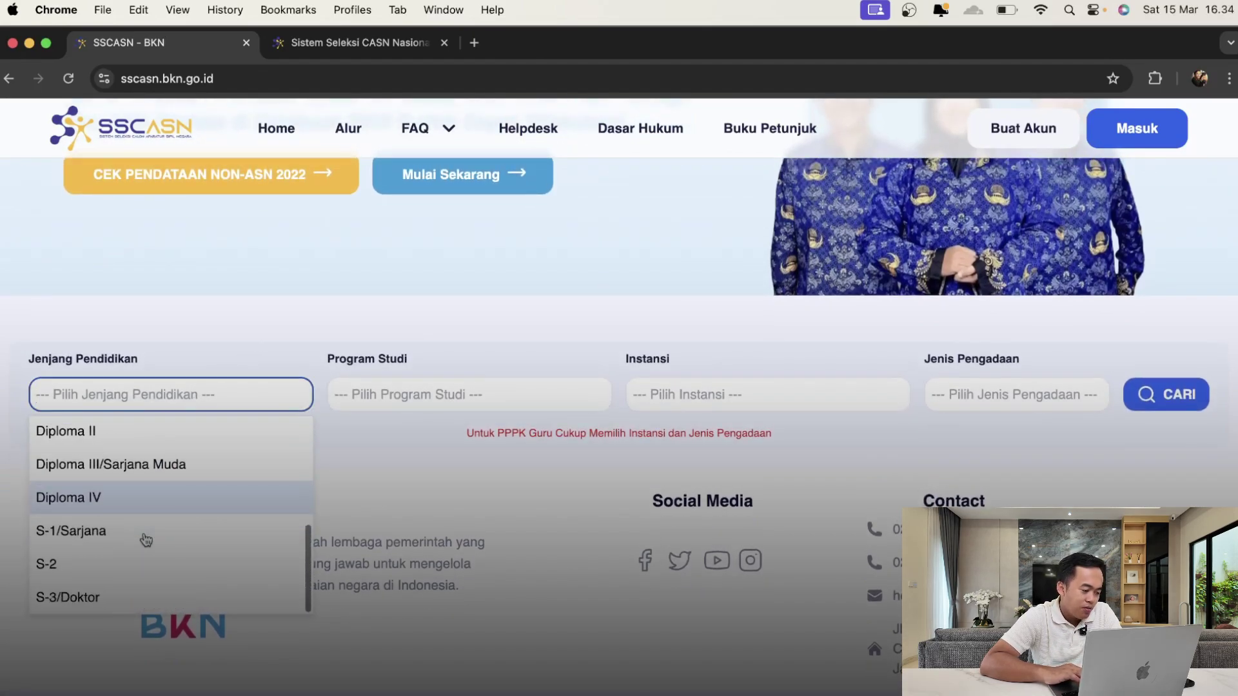
{"action": "left_click", "coordinate": [116, 565]}
Step: Search the study programs for "teknologi inf" and choose S-2 TEKNOLOGI INFORMASI as the Program Studi
{"action": "left_click", "coordinate": [453, 391]}
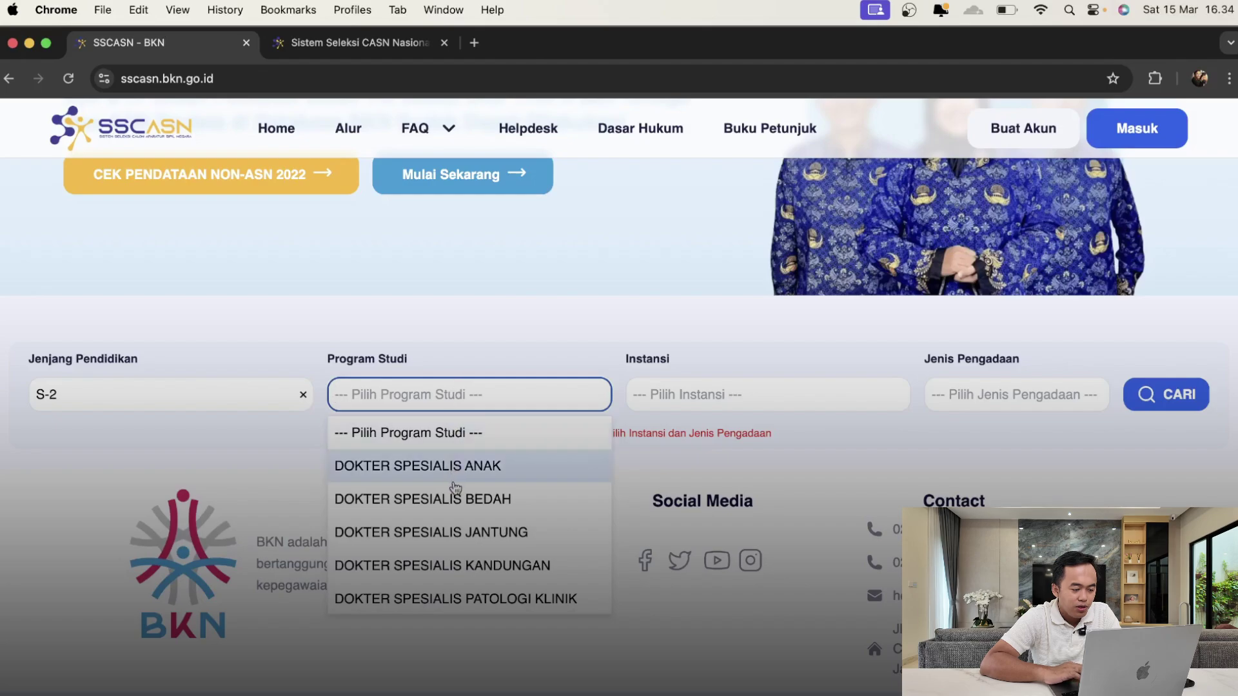
{"action": "type", "text": "teknolog"}
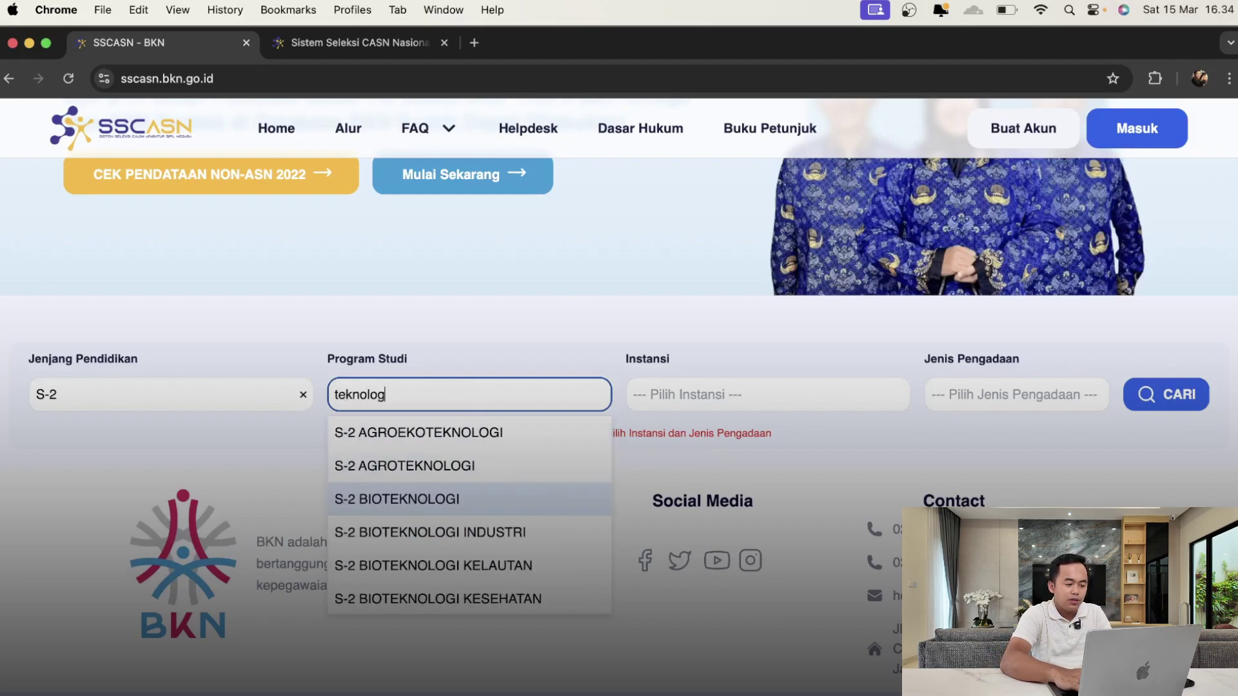
{"action": "type", "text": "i ind"}
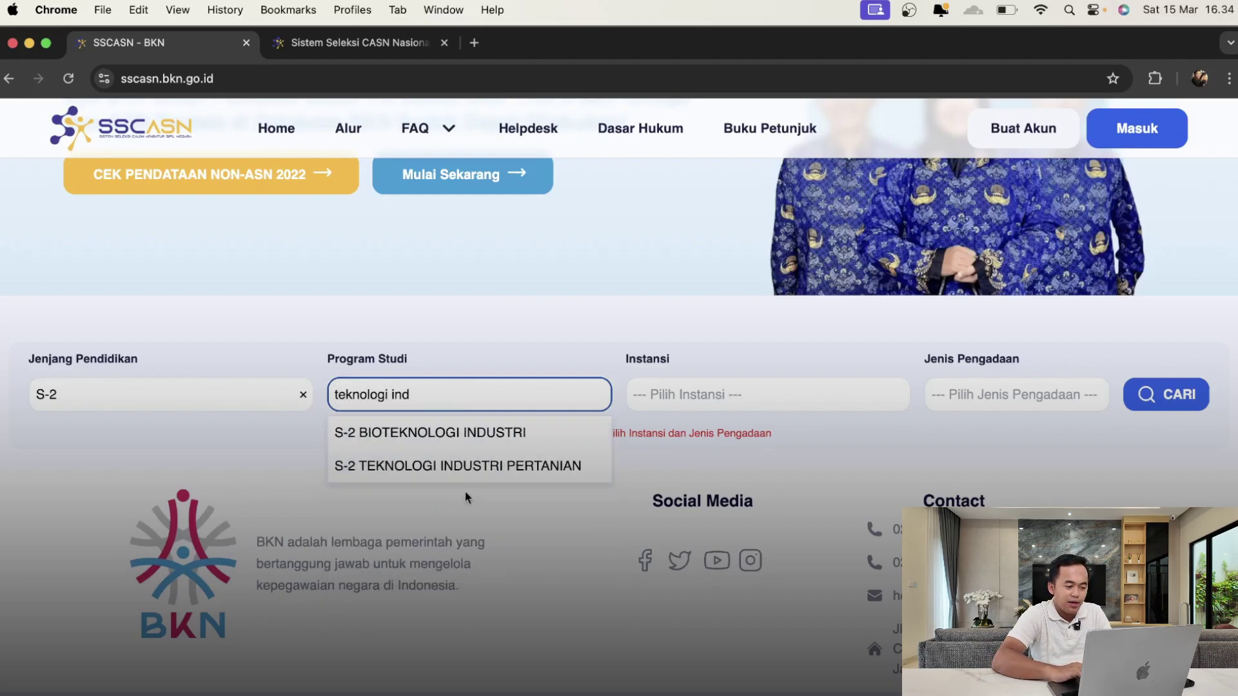
{"action": "key", "text": "BackSpace"}
{"action": "type", "text": "f"}
{"action": "left_click", "coordinate": [476, 491]}
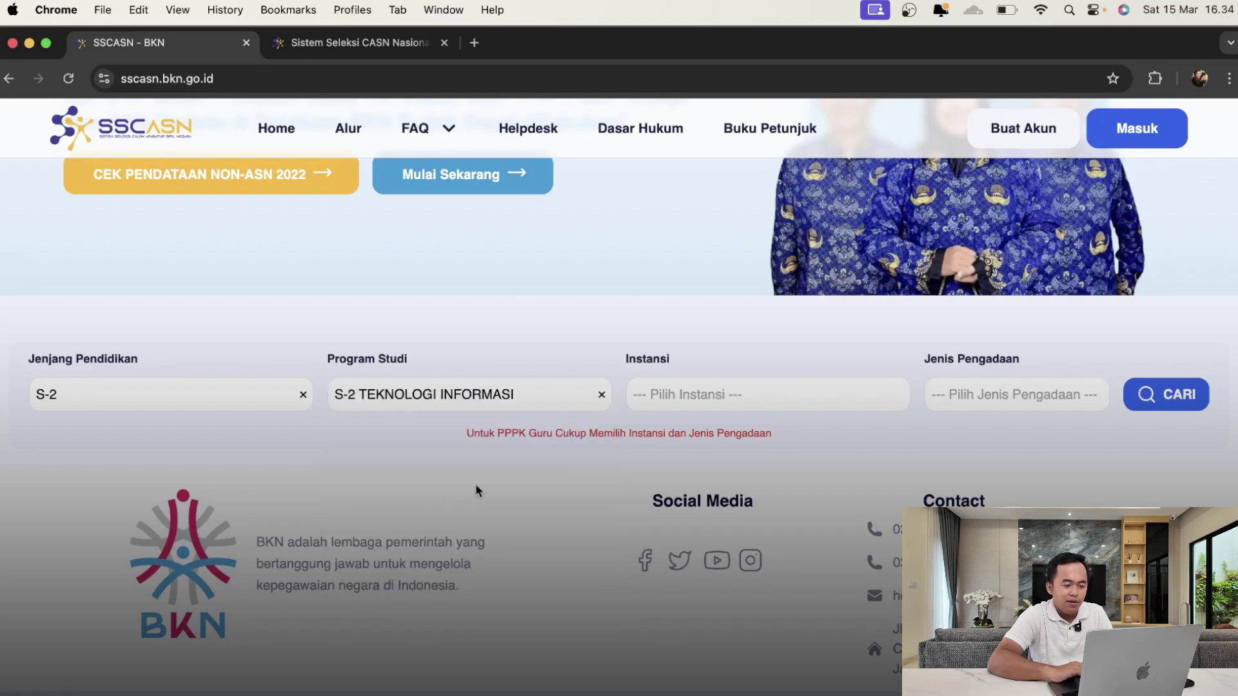
Step: Set Jenis Pengadaan to CPNS and search for matching formations
{"action": "left_click", "coordinate": [1025, 394]}
{"action": "left_click", "coordinate": [995, 468]}
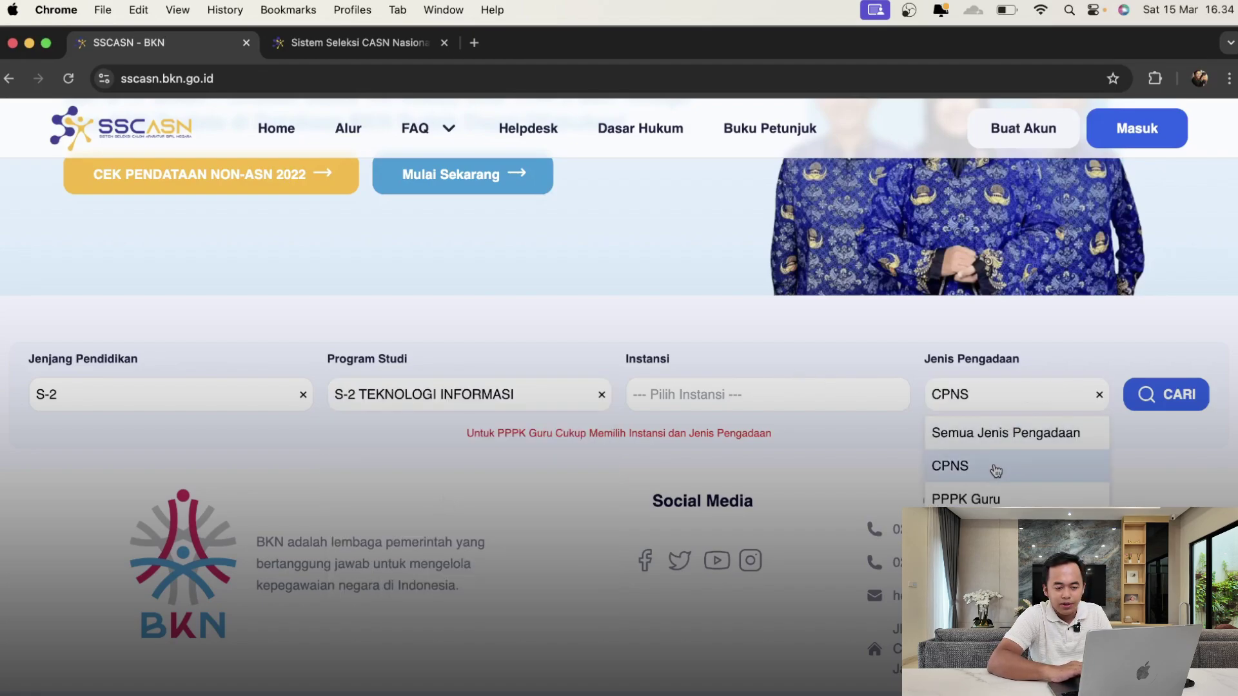
{"action": "left_click", "coordinate": [1162, 397]}
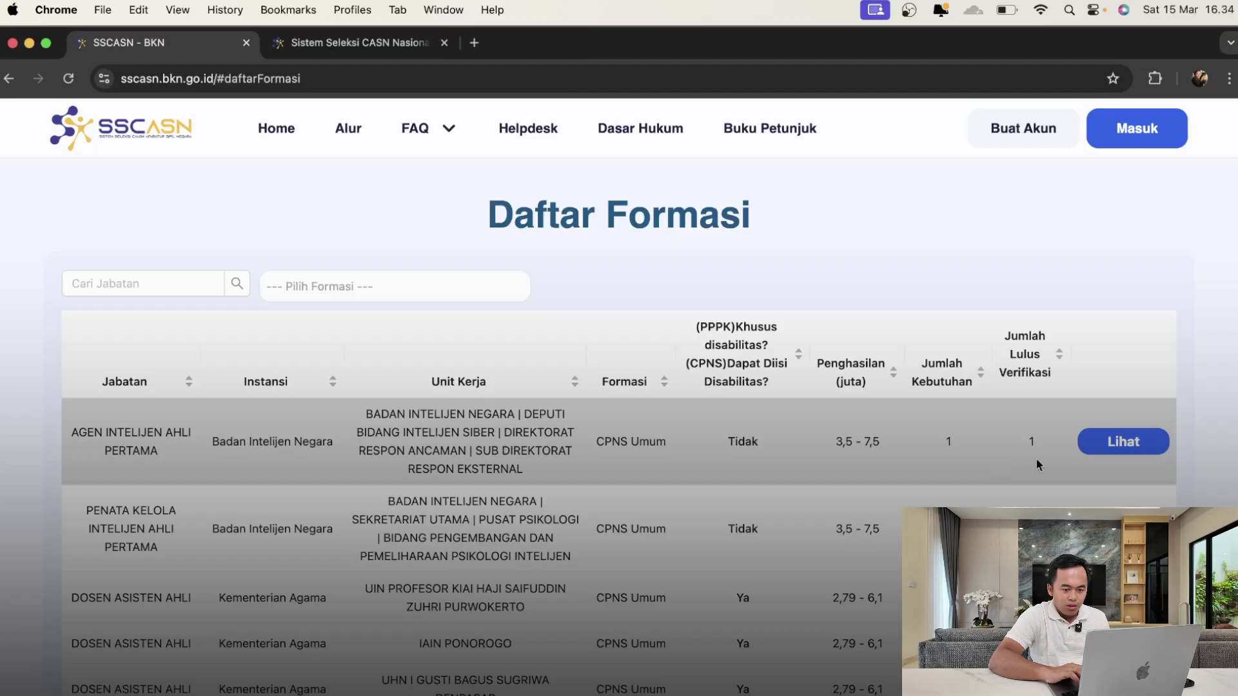
Step: Open the details of the AGEN INTELIJEN AHLI PERTAMA formation at Badan Intelijen Negara and review its qualifications and administrative requirements
{"action": "left_click", "coordinate": [1124, 440]}
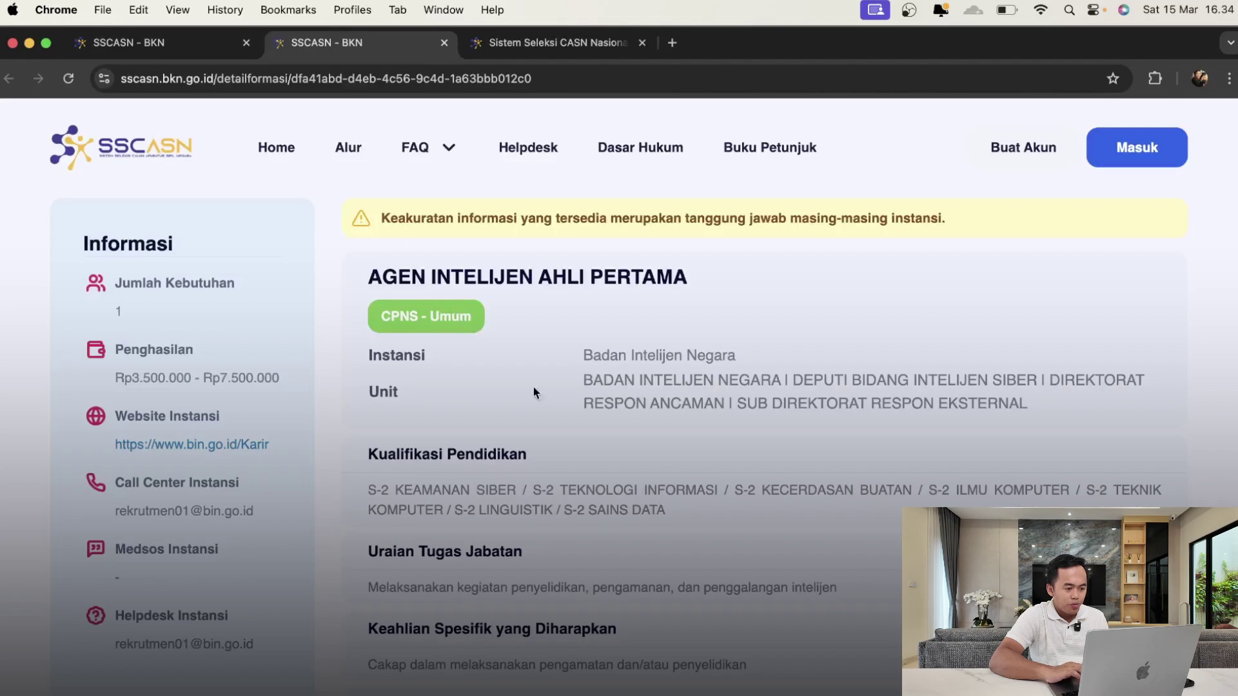
{"action": "scroll", "coordinate": [625, 400], "scroll_direction": "down", "scroll_amount": 5}
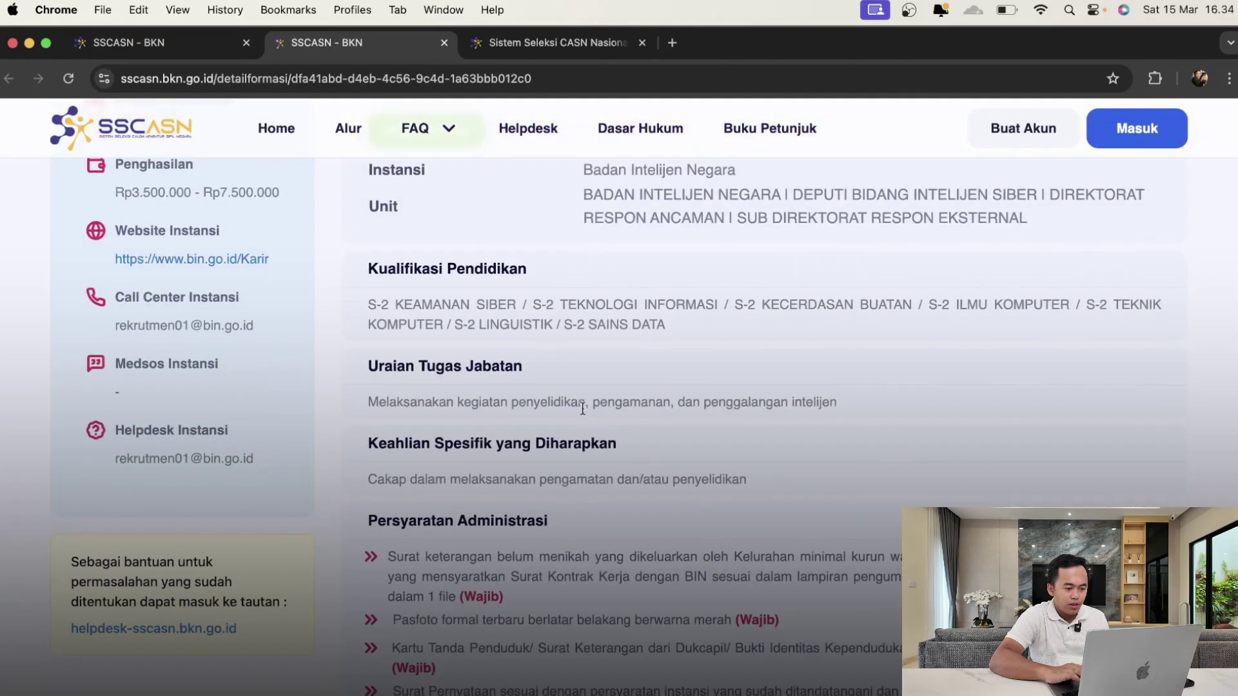
{"action": "scroll", "coordinate": [157, 370], "scroll_direction": "up", "scroll_amount": 5}
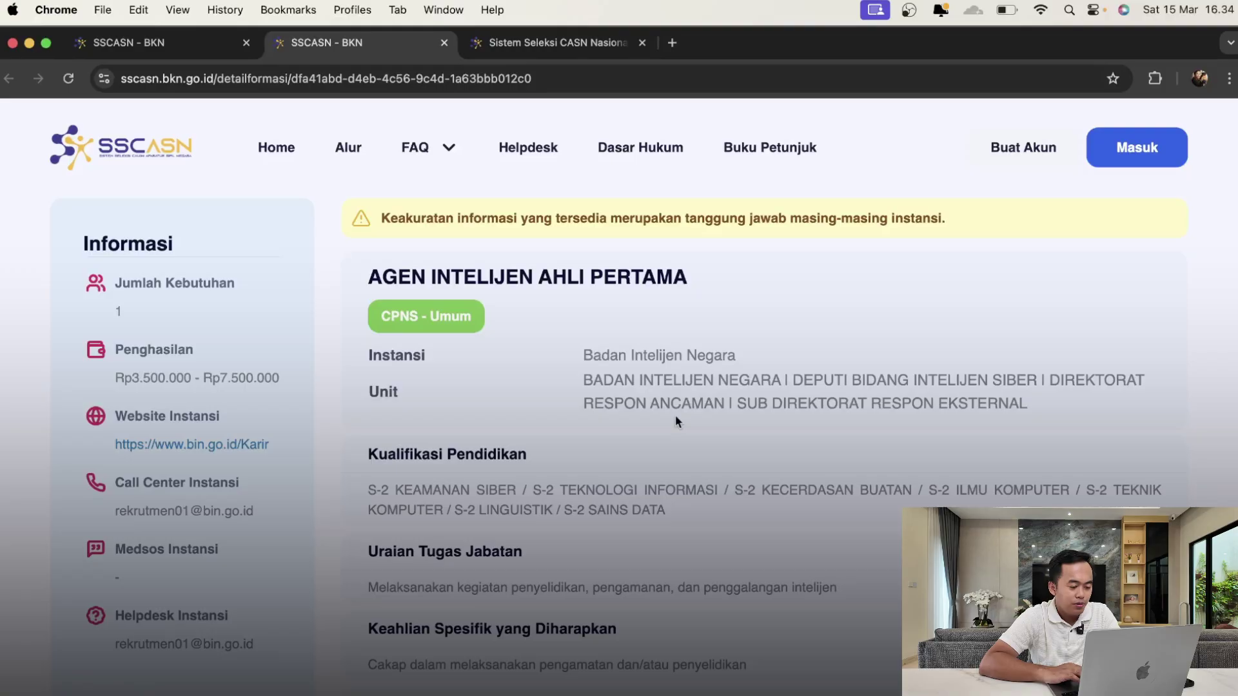
{"action": "scroll", "coordinate": [675, 415], "scroll_direction": "down", "scroll_amount": 8}
{"action": "scroll", "coordinate": [675, 415], "scroll_direction": "up", "scroll_amount": 8}
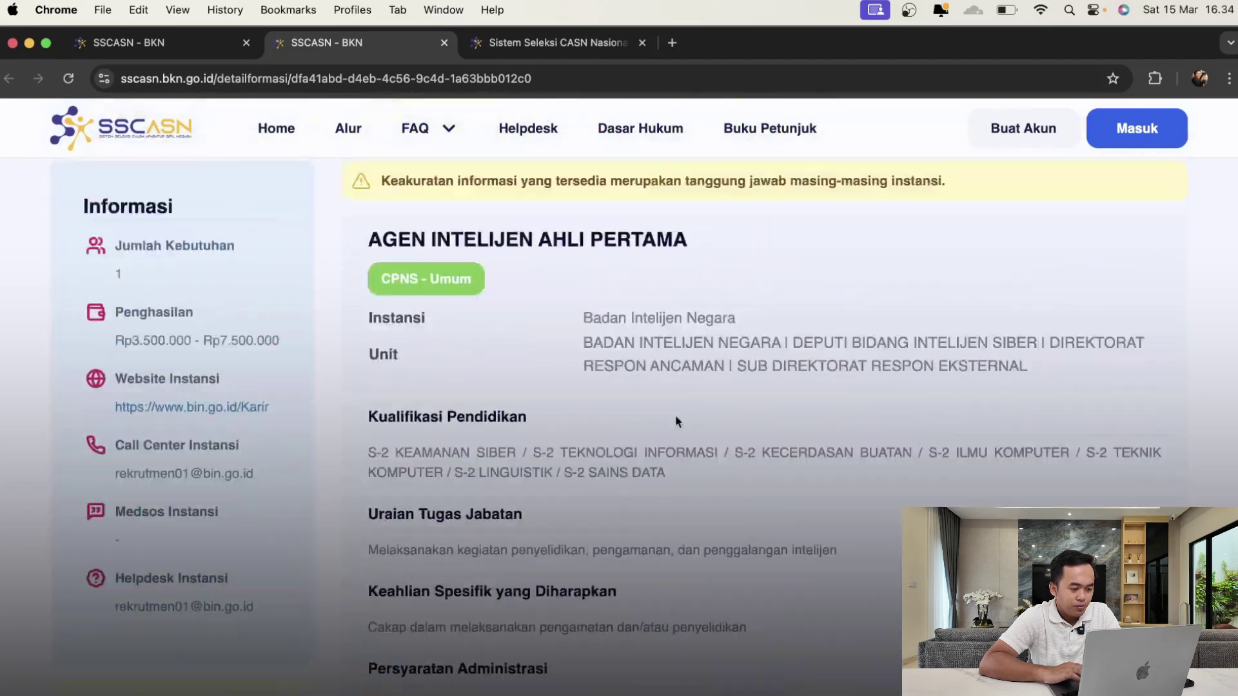
{"action": "scroll", "coordinate": [641, 482], "scroll_direction": "down", "scroll_amount": 8}
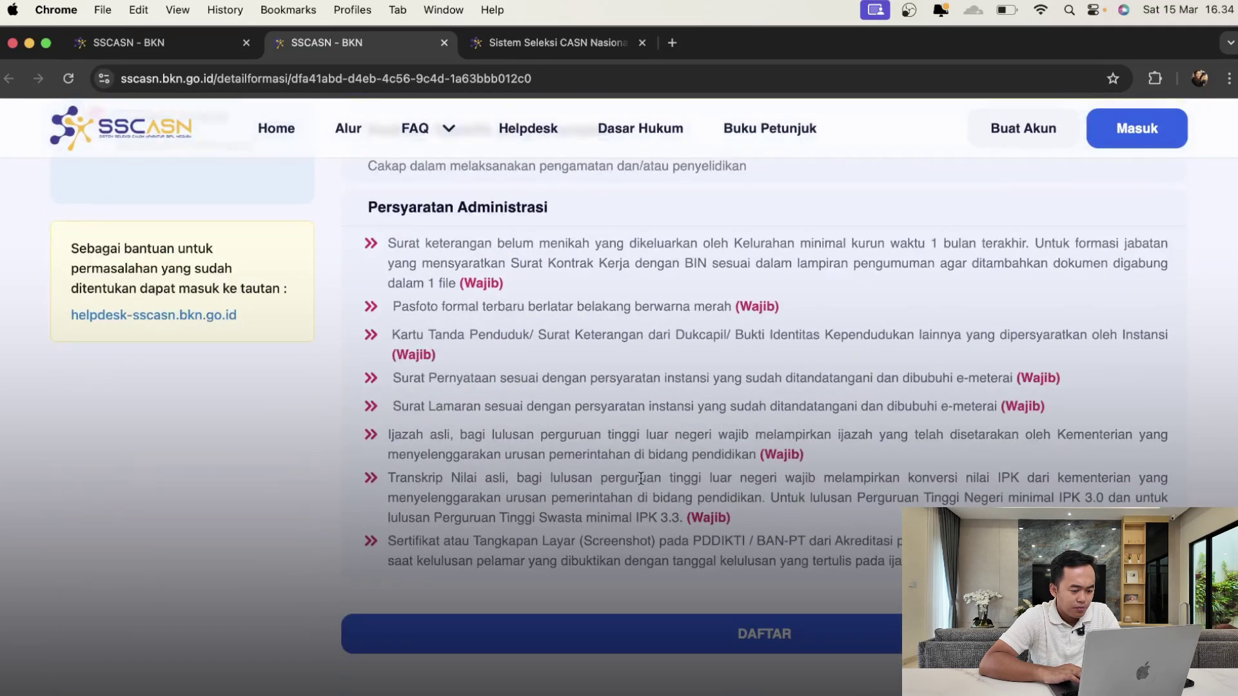
{"action": "scroll", "coordinate": [580, 387], "scroll_direction": "up", "scroll_amount": 8}
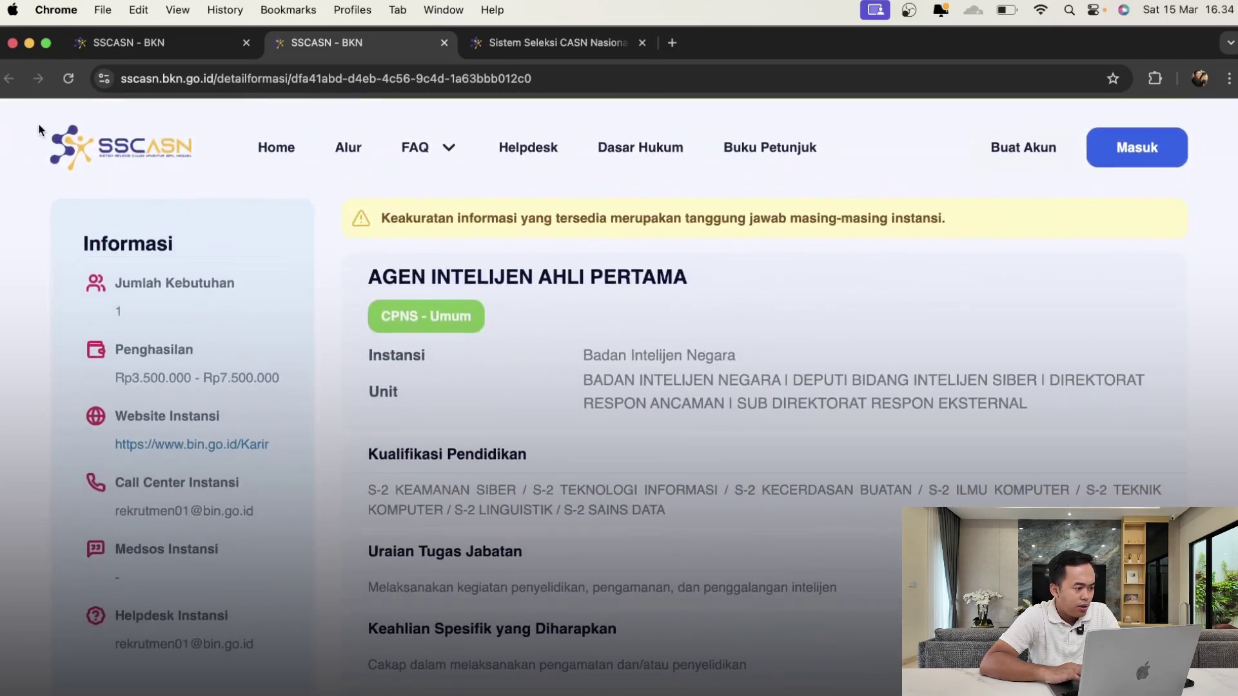
Step: Look over the open homepage, formation detail and login pages, and close the extra pages so only the SSCASN homepage remains
{"action": "left_click", "coordinate": [261, 48]}
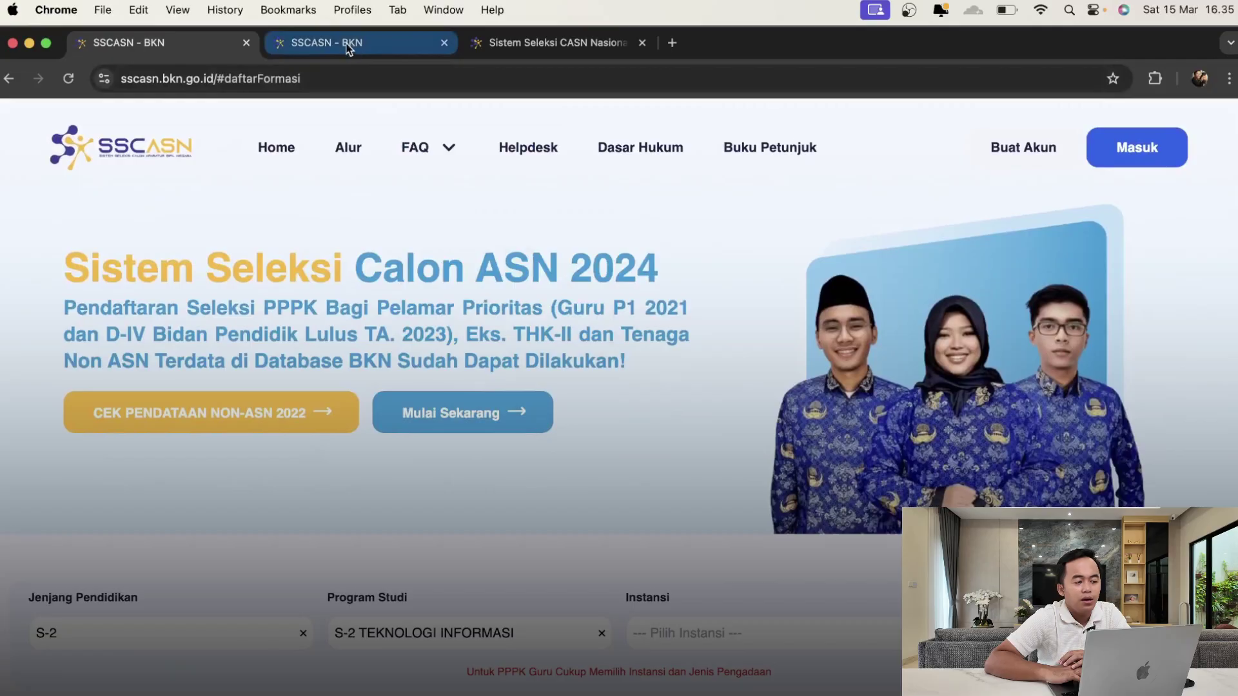
{"action": "left_click", "coordinate": [337, 41]}
{"action": "left_click", "coordinate": [508, 46]}
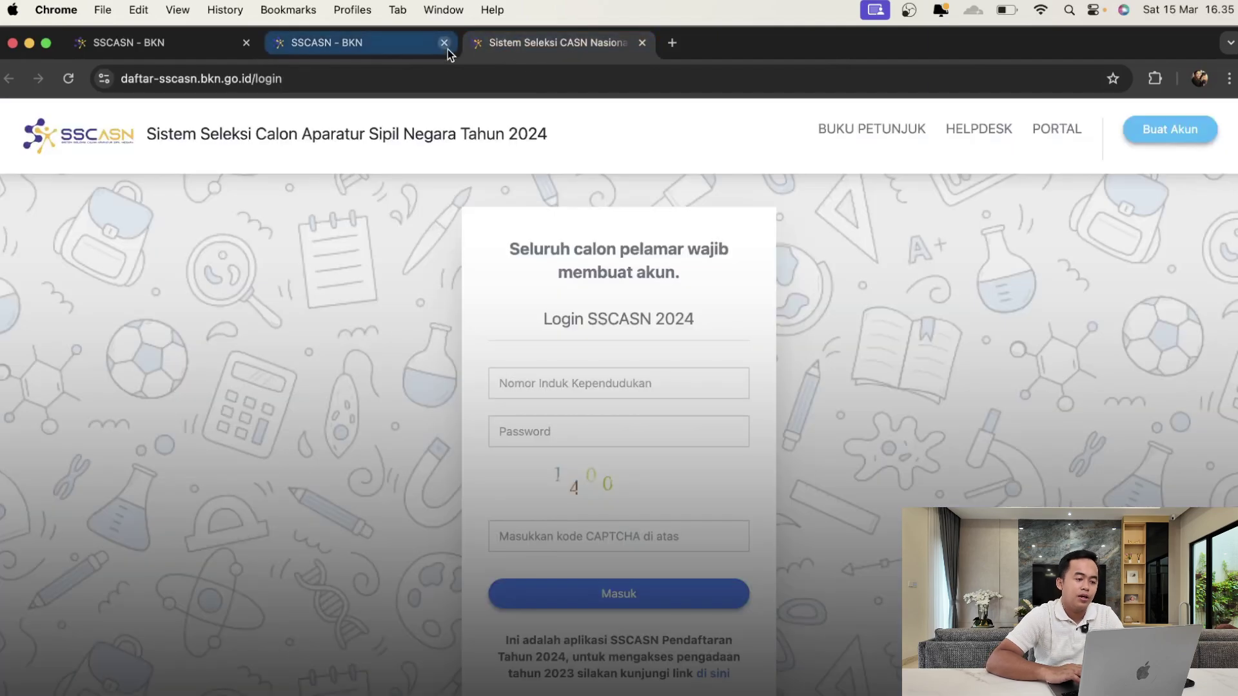
{"action": "left_click", "coordinate": [363, 42]}
{"action": "left_click", "coordinate": [443, 40]}
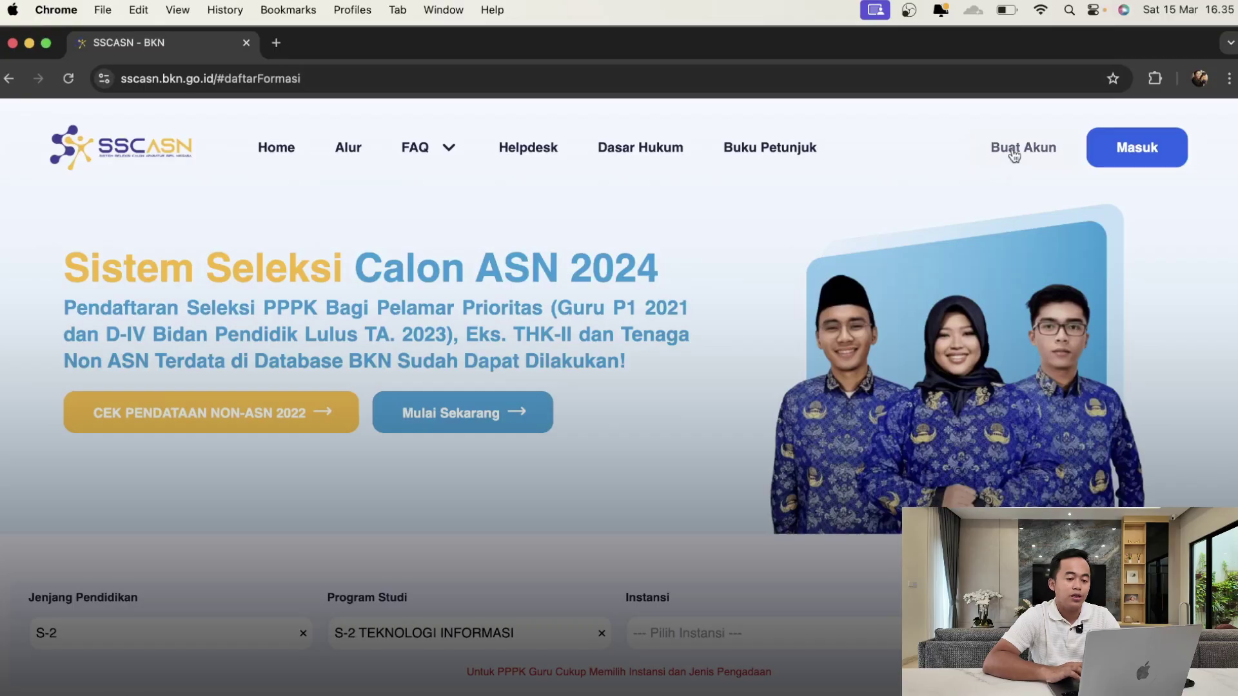
Step: Open the account creation page from the homepage and review the identity fields of its registration form
{"action": "left_click", "coordinate": [1014, 149]}
{"action": "scroll", "coordinate": [586, 454], "scroll_direction": "down", "scroll_amount": 10}
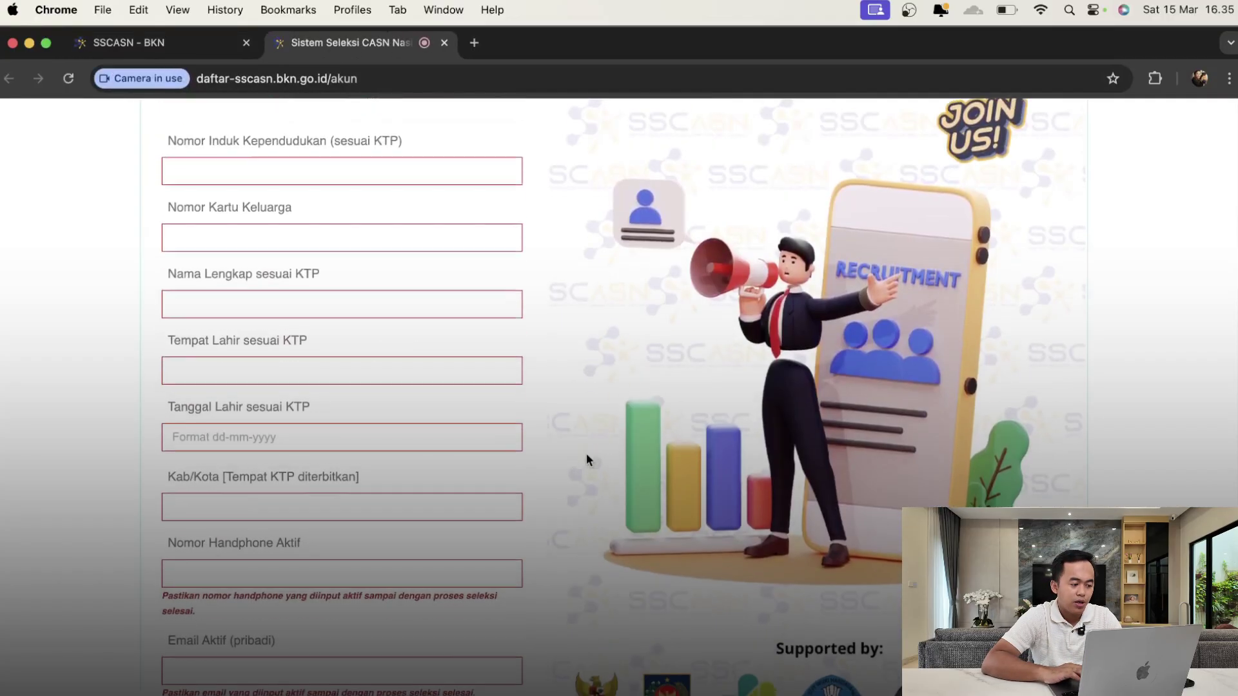
{"action": "scroll", "coordinate": [586, 454], "scroll_direction": "up", "scroll_amount": 10}
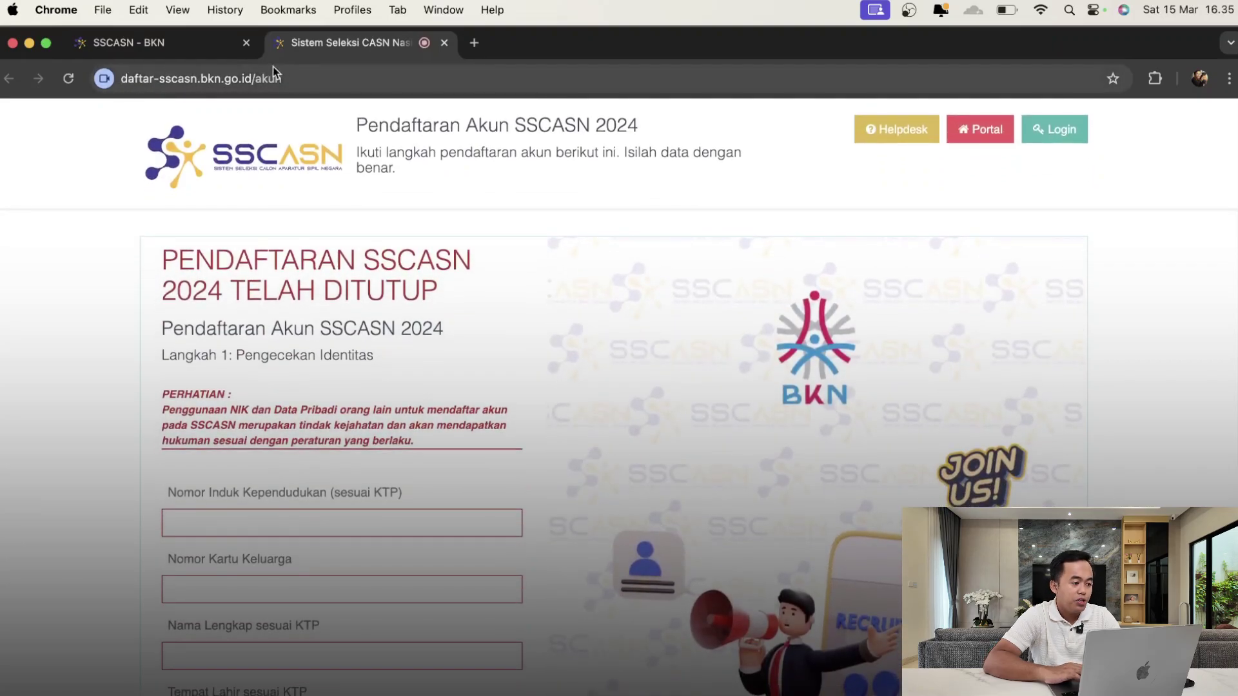
Step: Open the SSCASN 2024 login page from the portal homepage and dismiss the browser and camera notice
{"action": "left_click", "coordinate": [180, 42]}
{"action": "left_click", "coordinate": [1135, 149]}
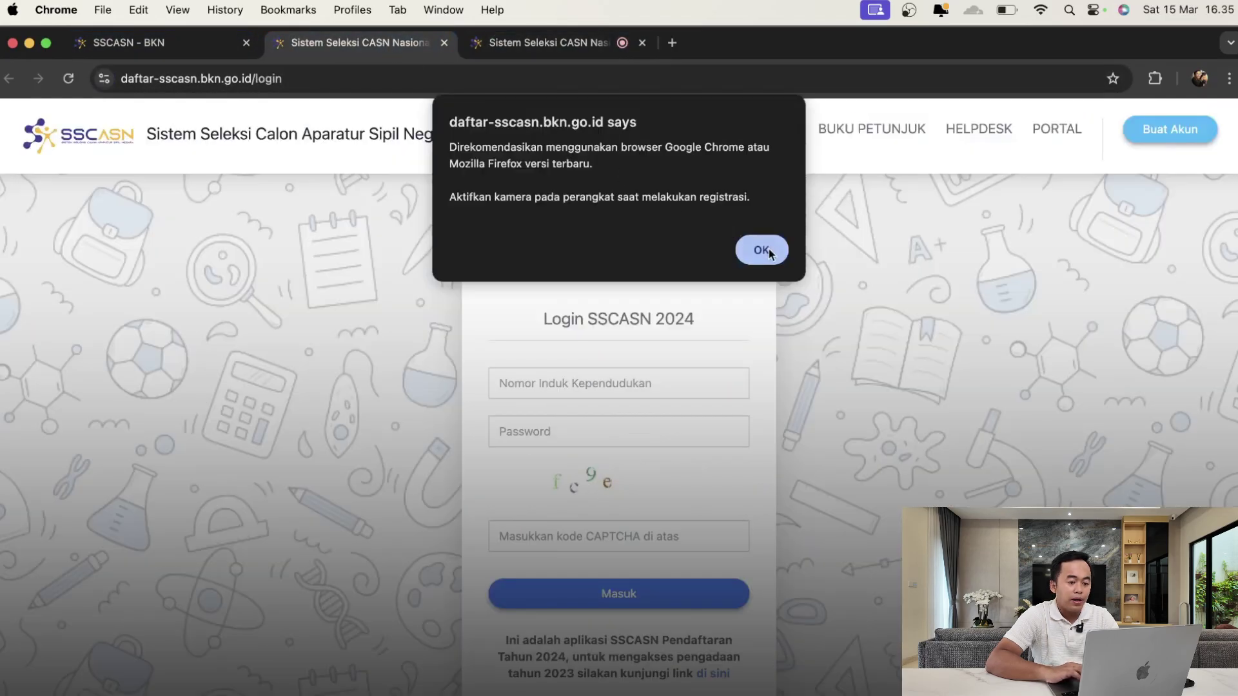
{"action": "left_click", "coordinate": [769, 252]}
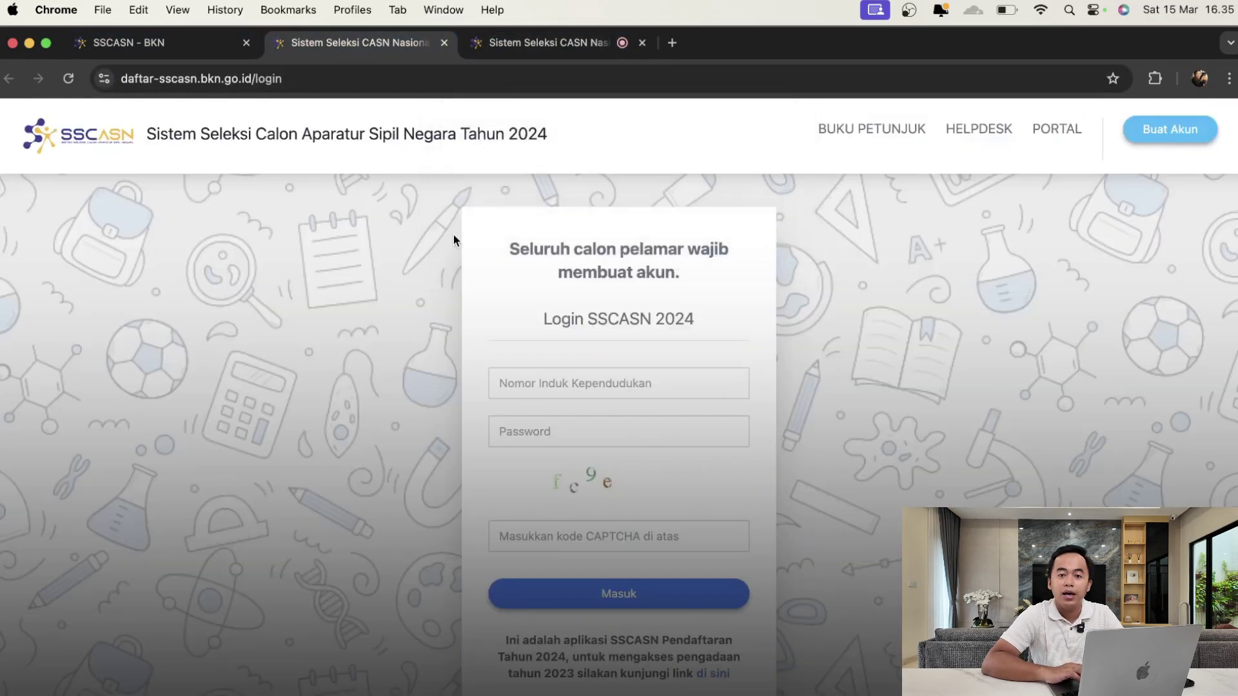
{"action": "left_click", "coordinate": [150, 45]}
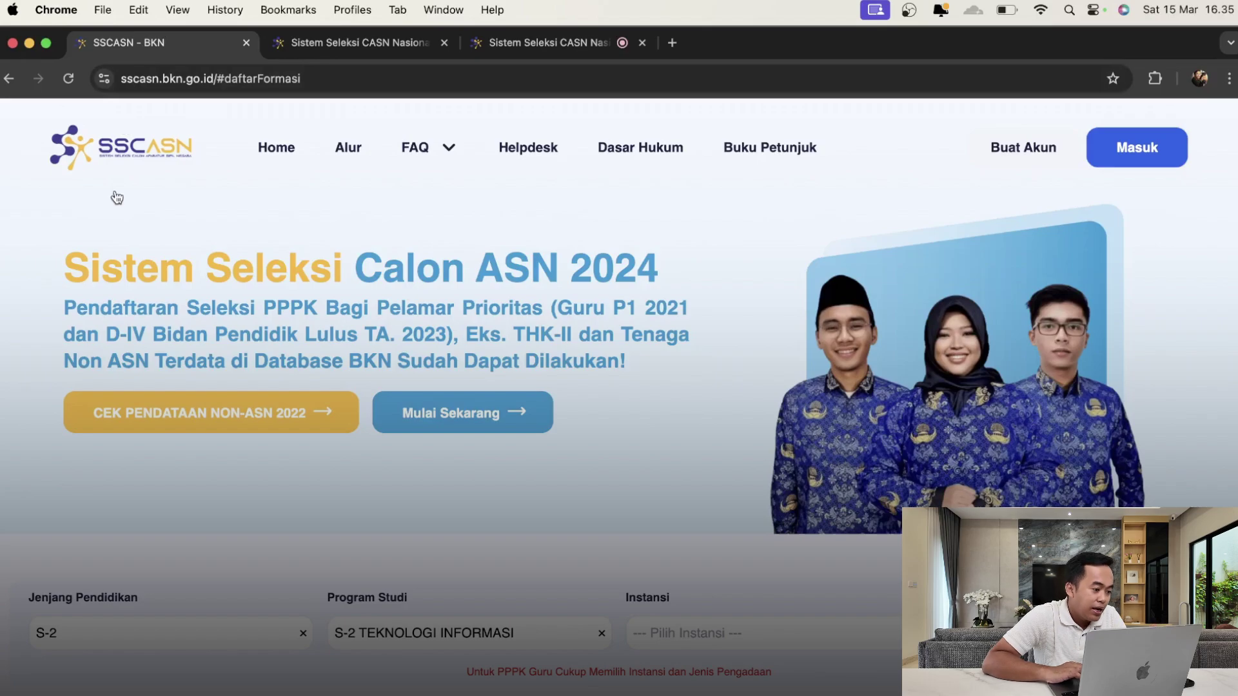
{"action": "left_click", "coordinate": [361, 44]}
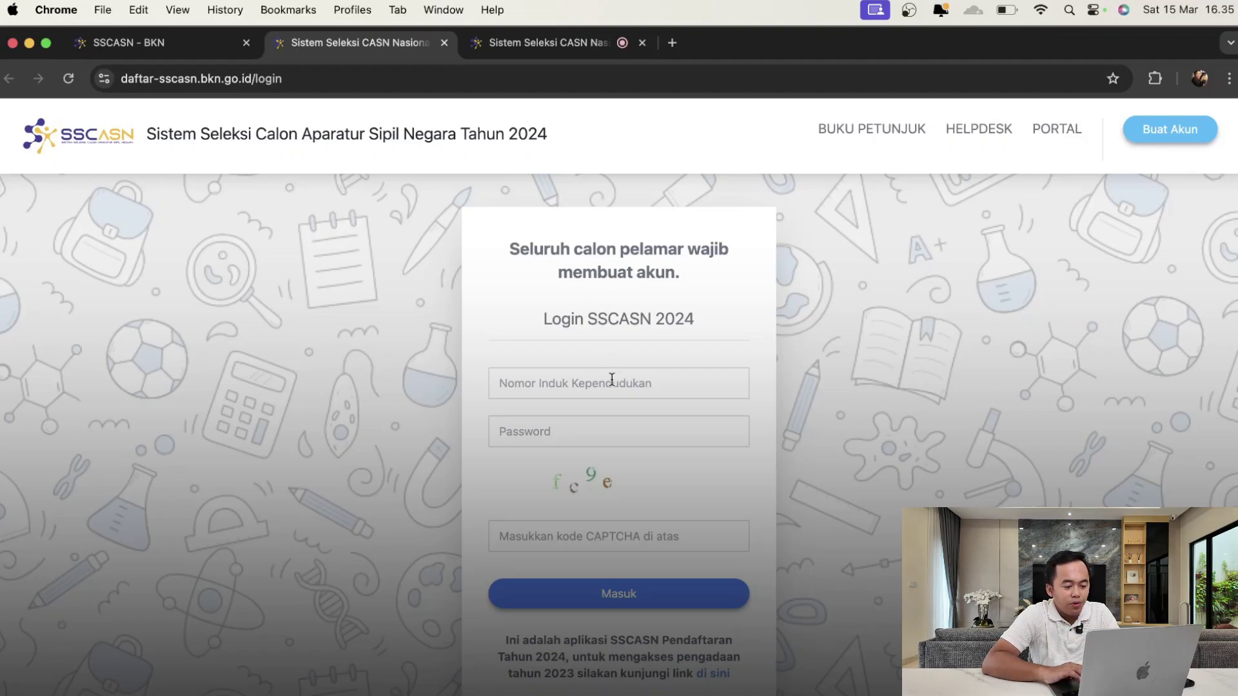
Step: Open the SSCASN 2023 login page through the link below the login form, compare it with the 2024 page, and return to the 2024 login
{"action": "scroll", "coordinate": [441, 496], "scroll_direction": "down", "scroll_amount": 1}
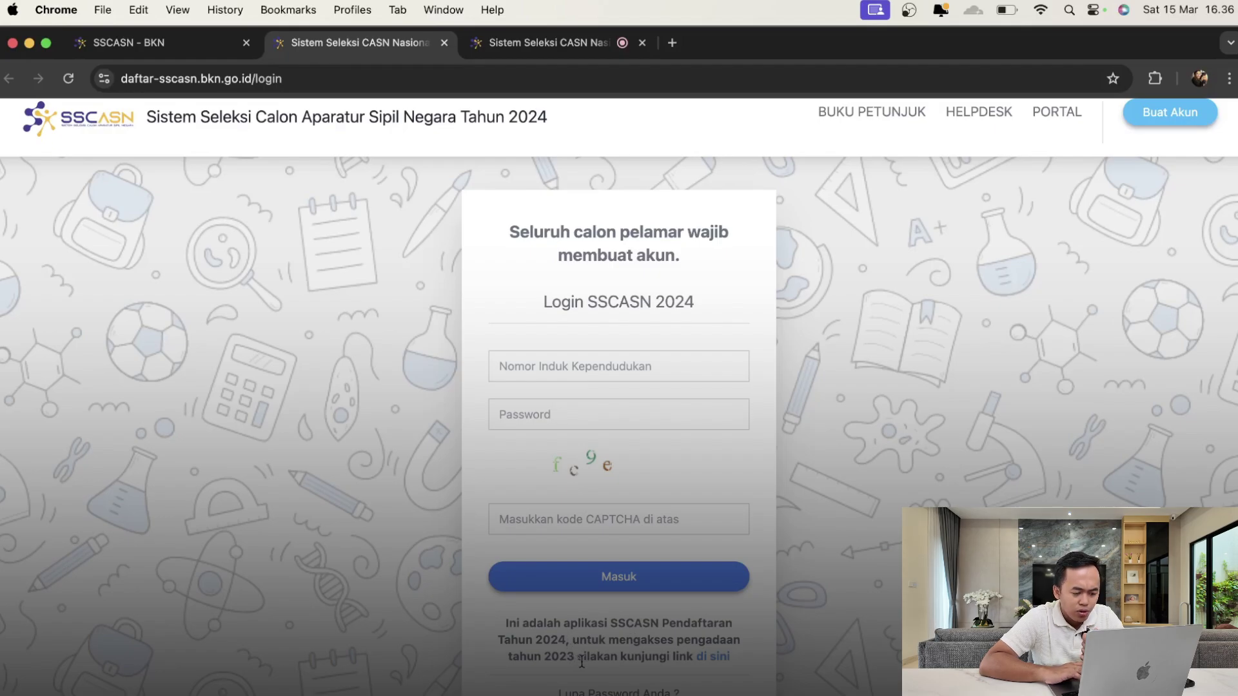
{"action": "left_click", "coordinate": [709, 657]}
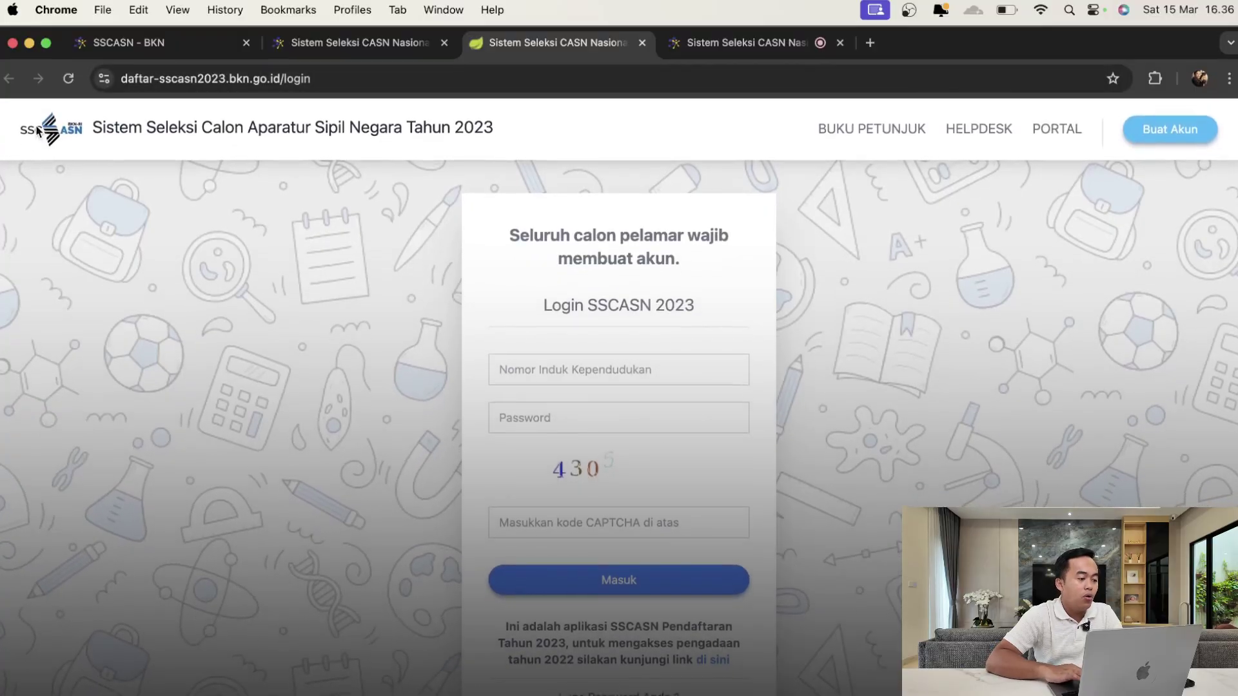
{"action": "scroll", "coordinate": [37, 131], "scroll_direction": "up", "scroll_amount": 5}
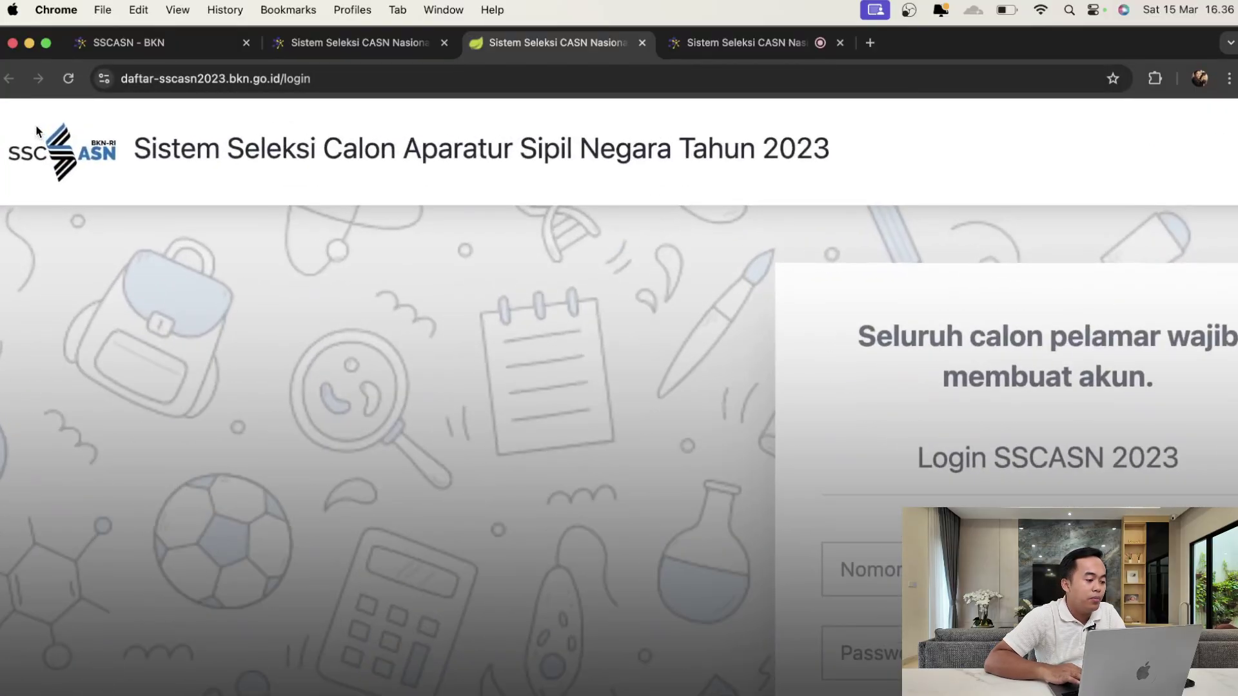
{"action": "scroll", "coordinate": [37, 130], "scroll_direction": "down", "scroll_amount": 4}
{"action": "scroll", "coordinate": [67, 251], "scroll_direction": "down", "scroll_amount": 2}
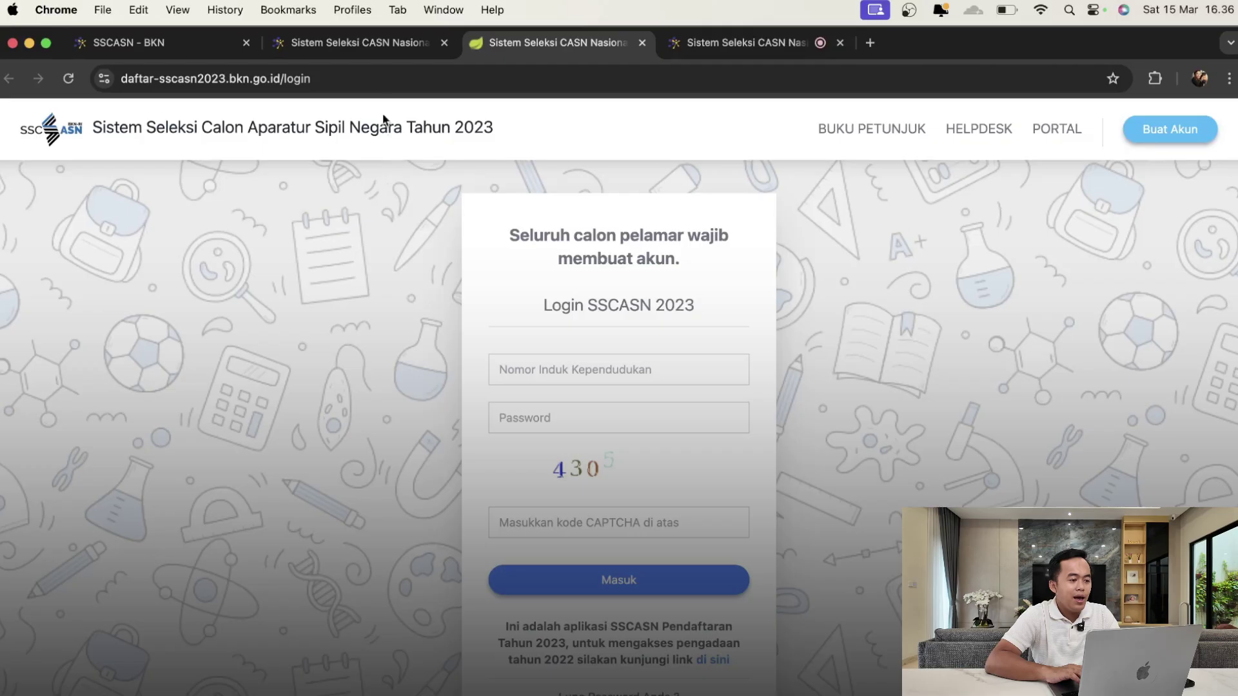
{"action": "left_click", "coordinate": [349, 35]}
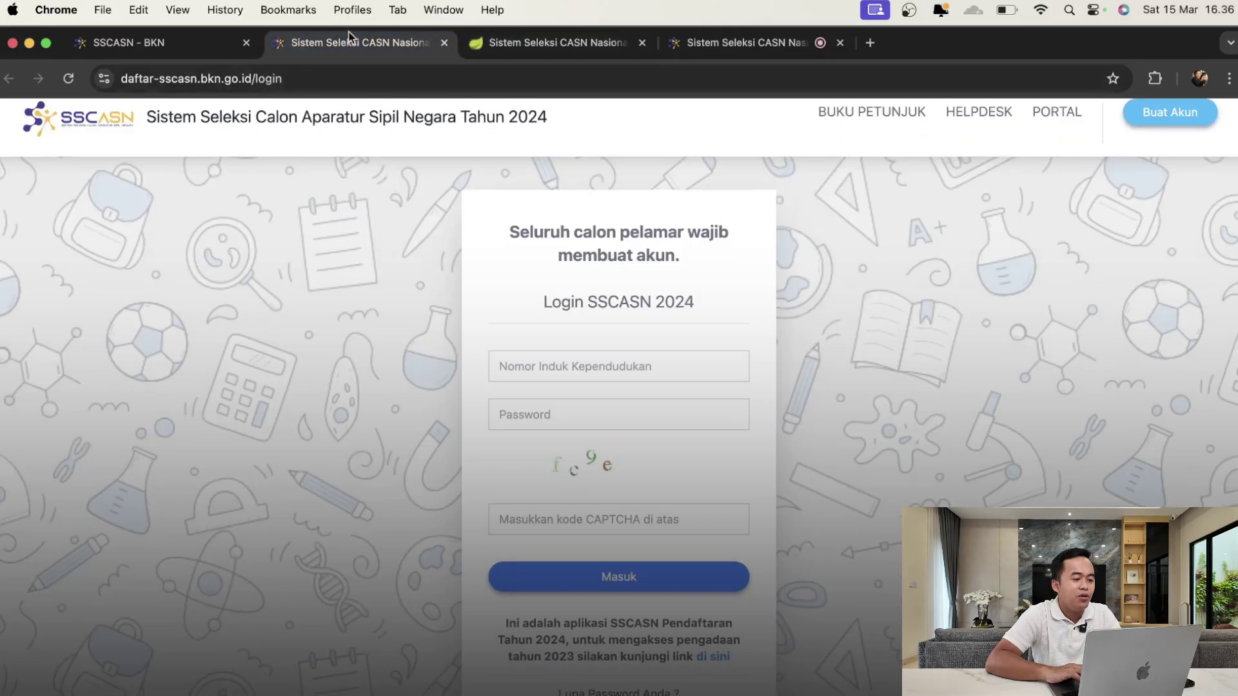
{"action": "left_click", "coordinate": [532, 46]}
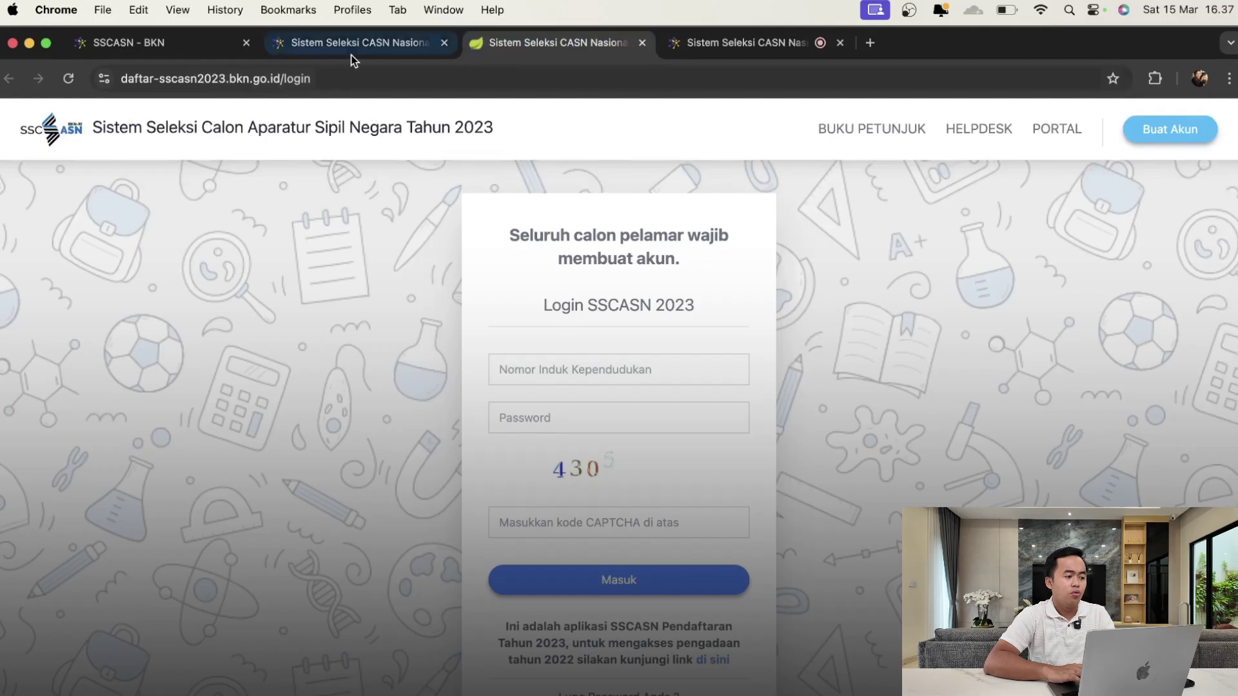
{"action": "left_click", "coordinate": [351, 54]}
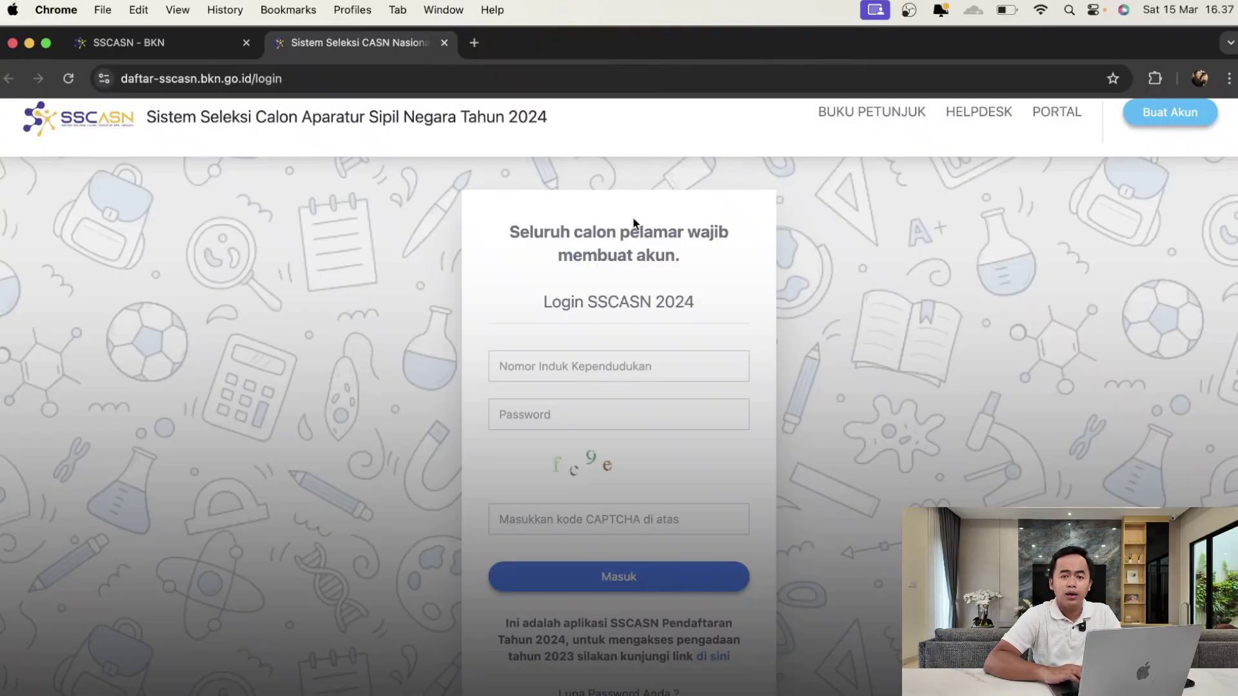
Step: Log in to SSCASN 2024 with the national ID number, the account password and the displayed CAPTCHA code
{"action": "left_click", "coordinate": [618, 366]}
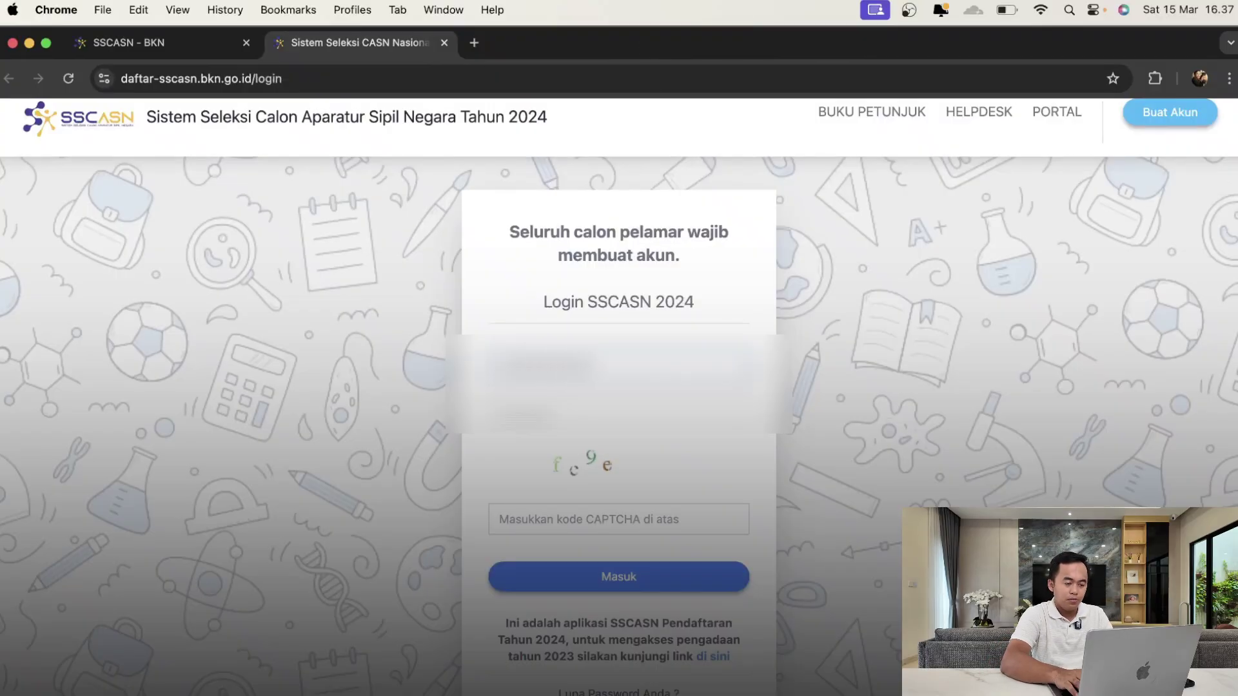
{"action": "left_click", "coordinate": [518, 519]}
{"action": "type", "text": "fc9e"}
{"action": "key", "text": "Return"}
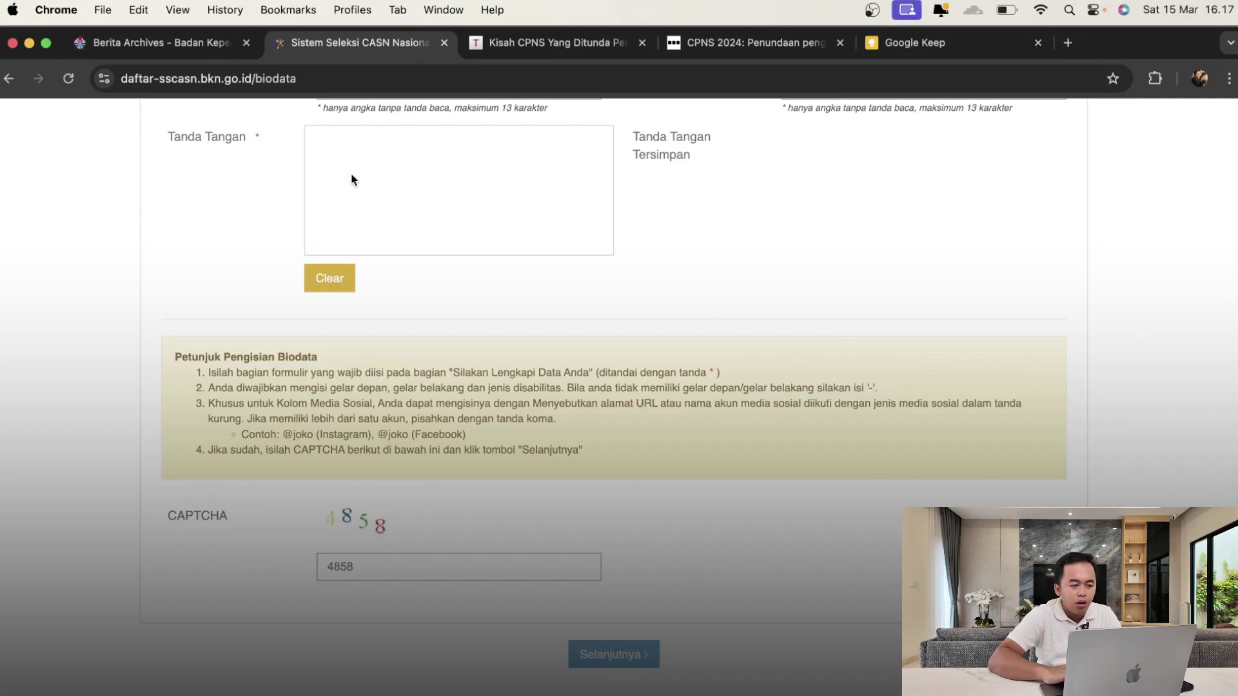
Step: Draw a handwritten signature in the Tanda Tangan field of the biodata form
{"action": "mouse_move", "coordinate": [342, 188]}
{"action": "left_mouse_down"}
{"action": "mouse_move", "coordinate": [437, 173]}
{"action": "mouse_move", "coordinate": [456, 185]}
{"action": "left_mouse_up"}
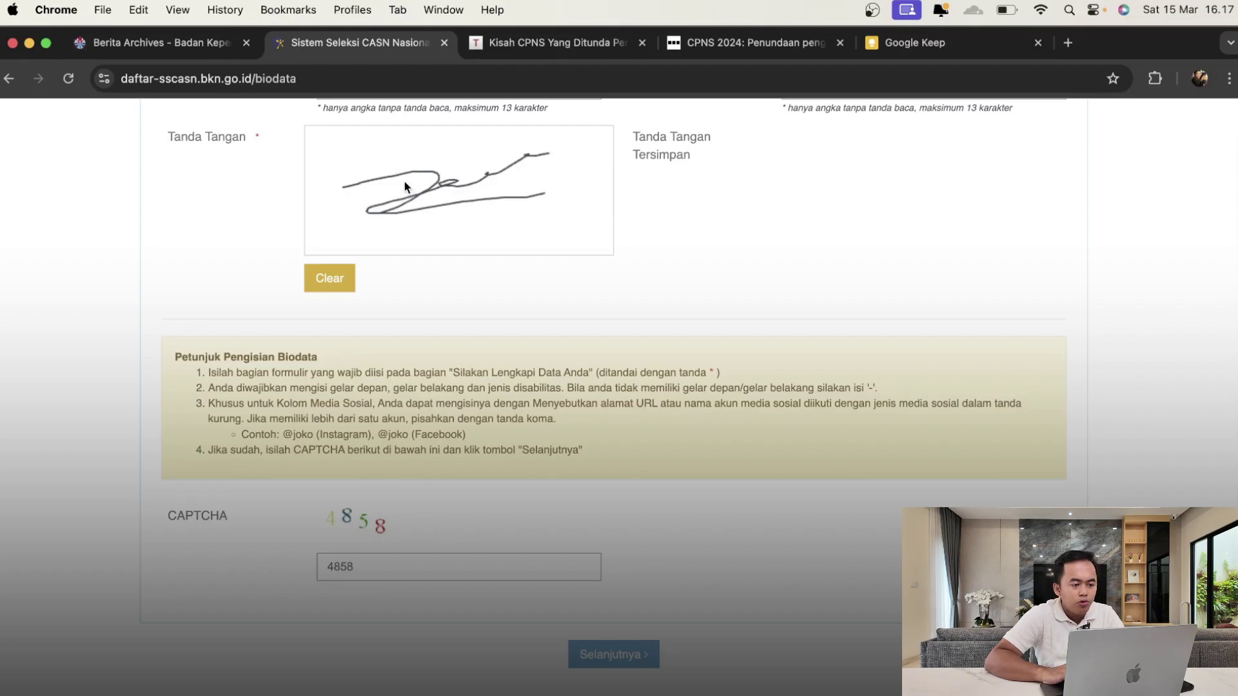
{"action": "left_click_drag", "start_coordinate": [403, 179], "coordinate": [401, 206]}
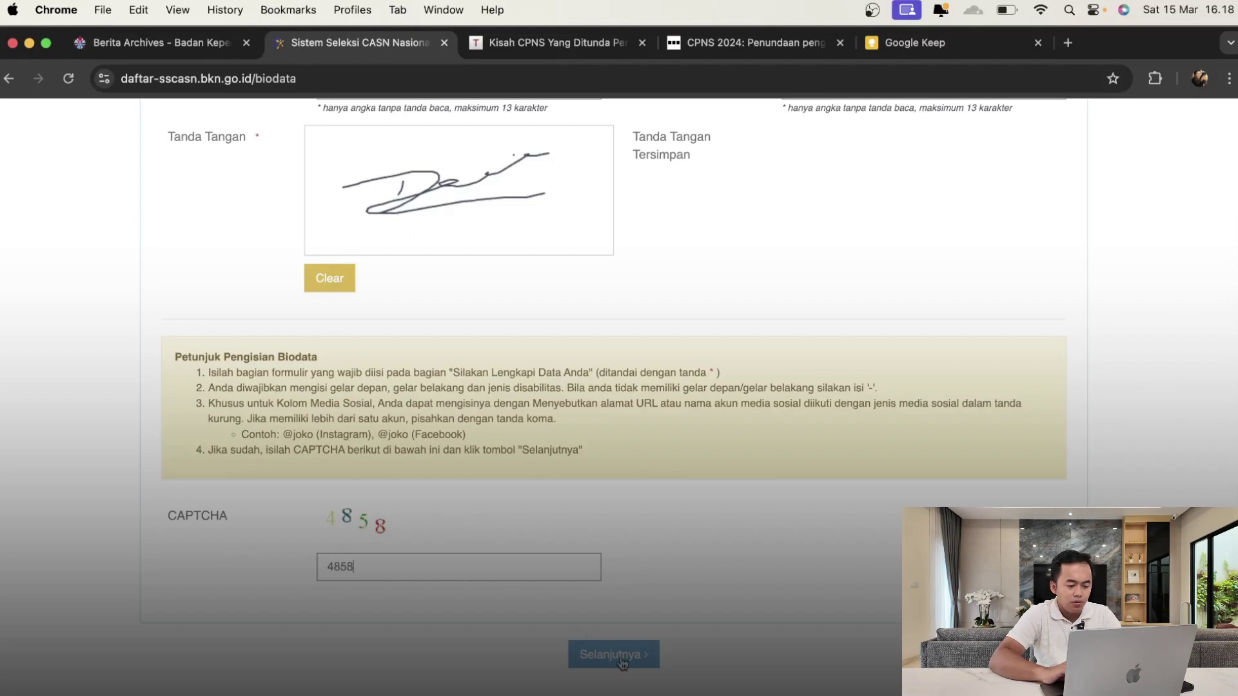
Step: Try to submit the biodata form and dismiss the warning about incomplete fields
{"action": "left_click", "coordinate": [622, 664]}
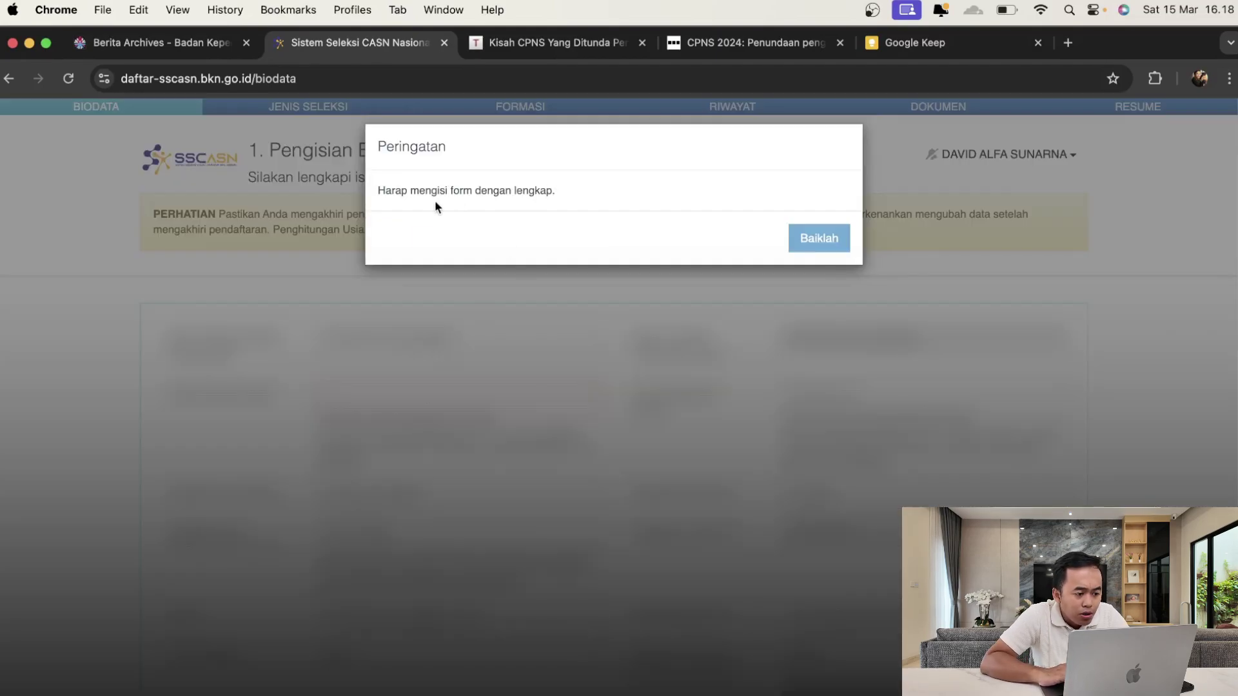
{"action": "left_click", "coordinate": [819, 239]}
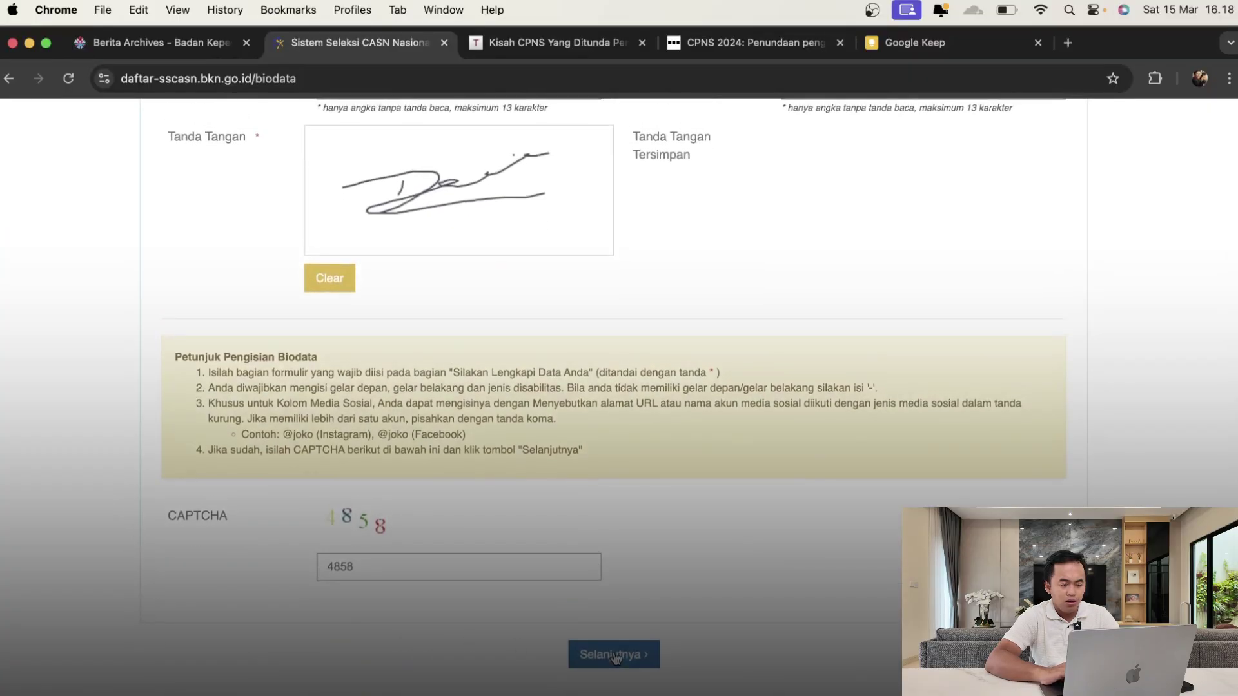
{"action": "left_click", "coordinate": [606, 653]}
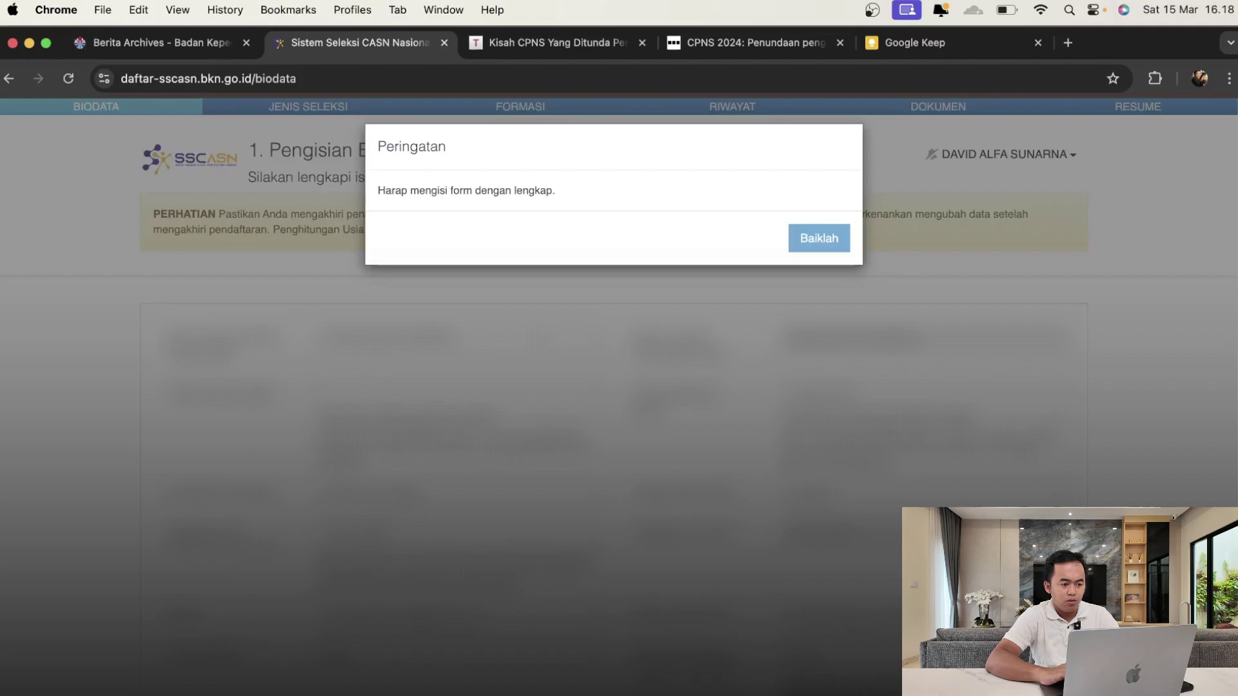
{"action": "left_click", "coordinate": [815, 240]}
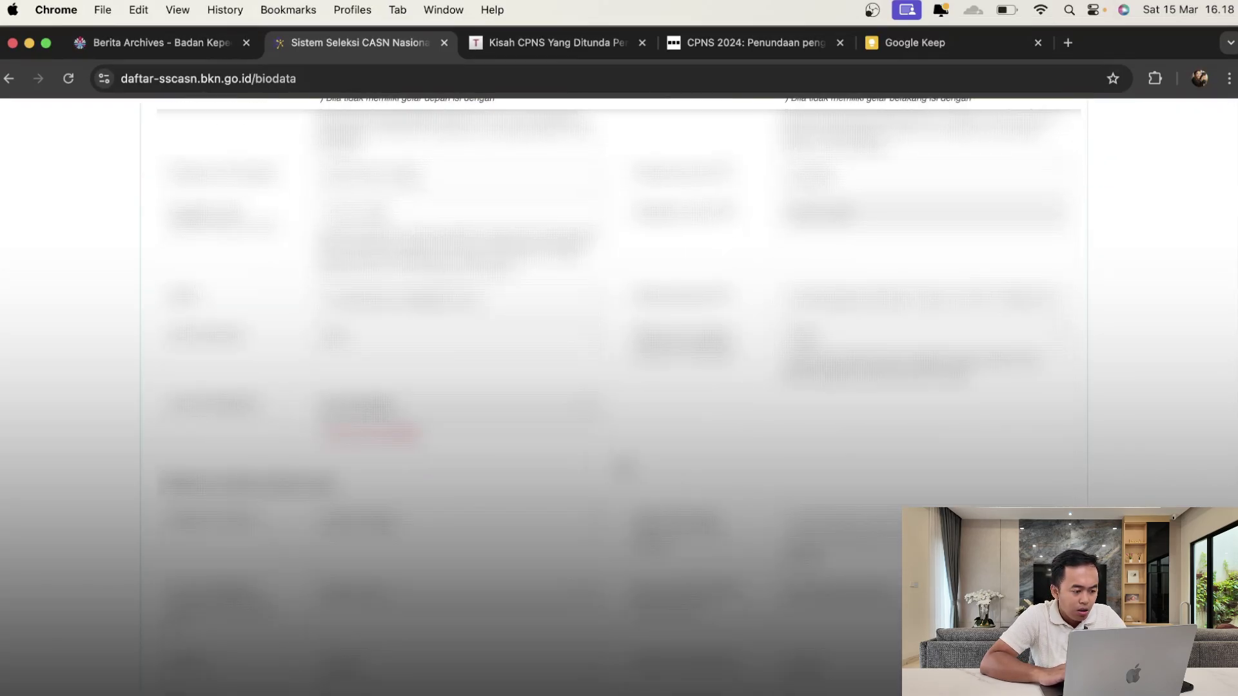
Step: Choose options for the remaining required fields of the biodata form and continue to the Jenis Seleksi stage
{"action": "left_click", "coordinate": [458, 409]}
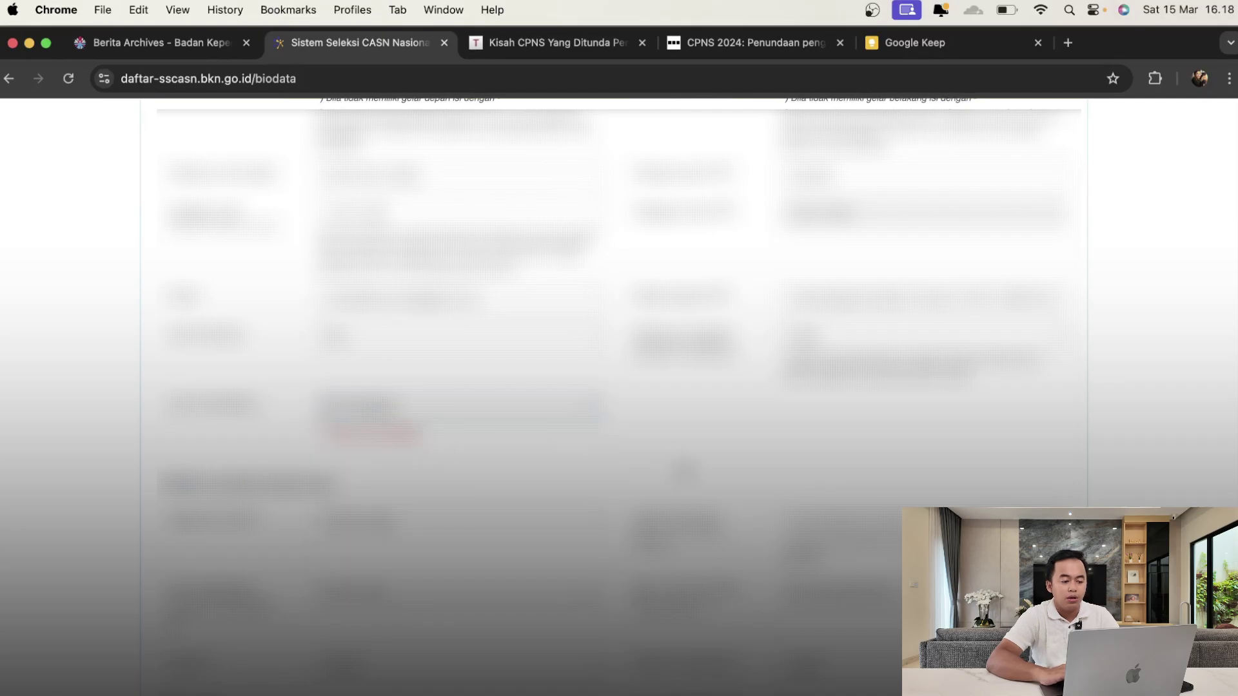
{"action": "scroll", "coordinate": [612, 387], "scroll_direction": "down", "scroll_amount": 5}
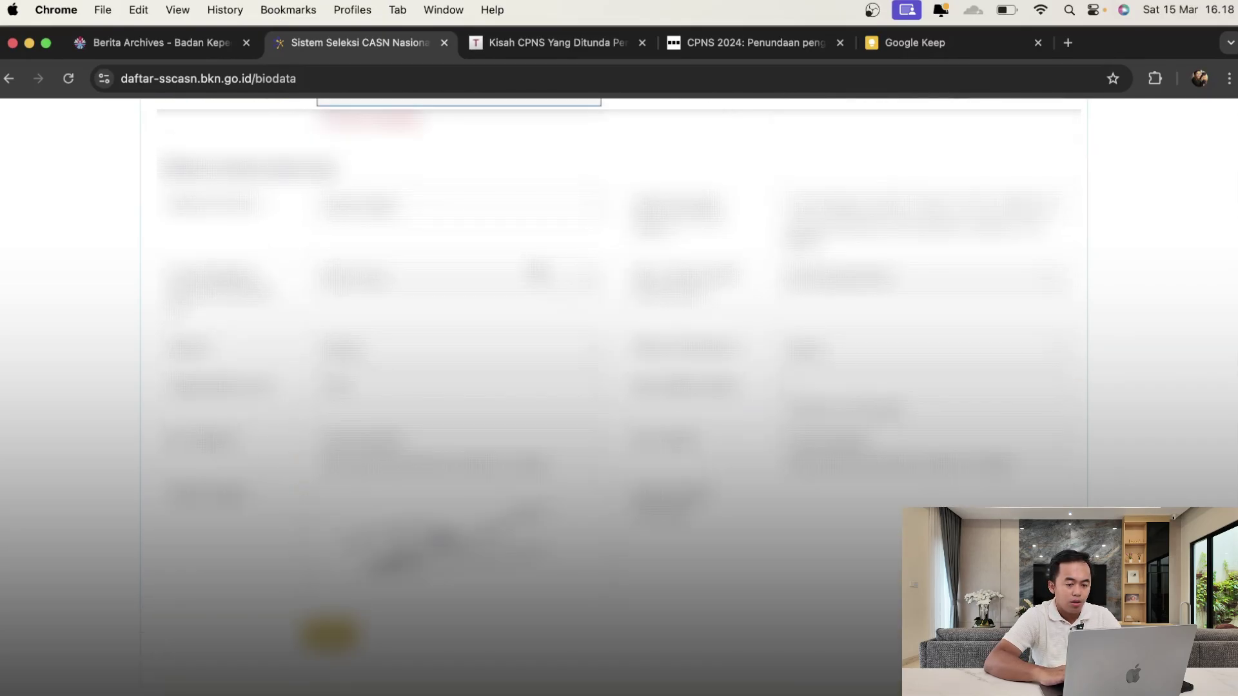
{"action": "left_click", "coordinate": [535, 274]}
{"action": "left_click", "coordinate": [399, 361]}
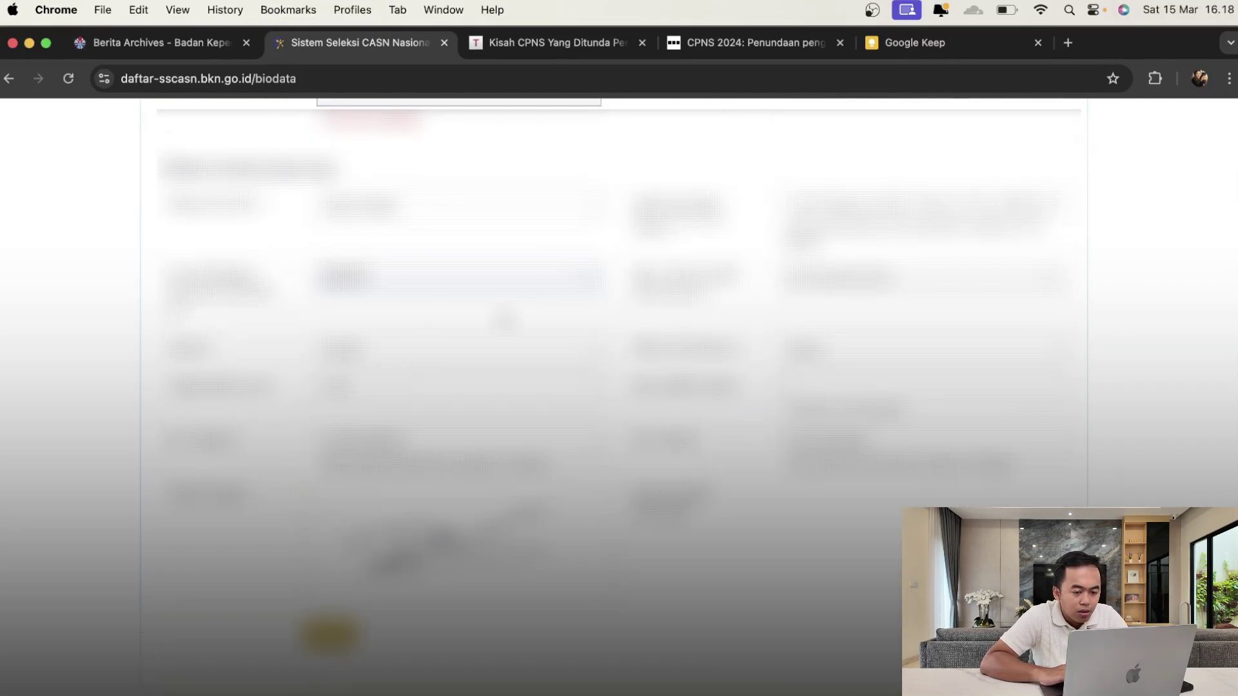
{"action": "left_click", "coordinate": [849, 284]}
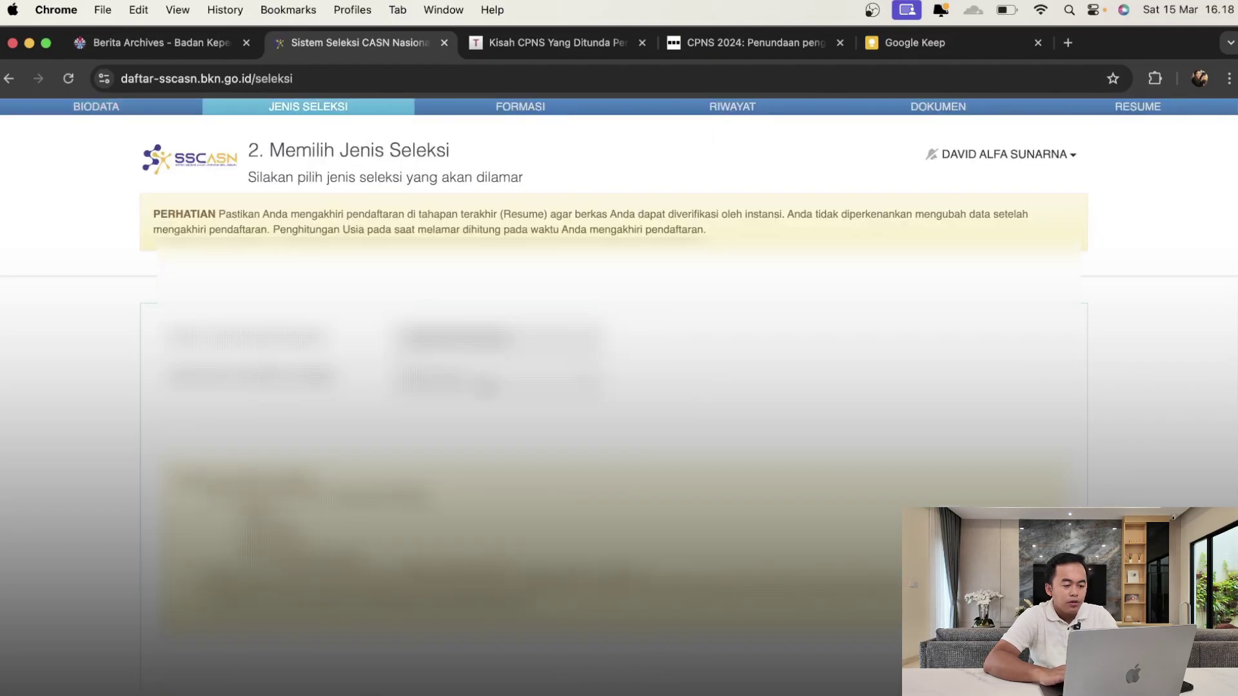
Step: Select PPPK Teknis as the selection type to apply for and continue to the Formasi stage
{"action": "left_click", "coordinate": [488, 388]}
{"action": "scroll", "coordinate": [618, 396], "scroll_direction": "down", "scroll_amount": 1}
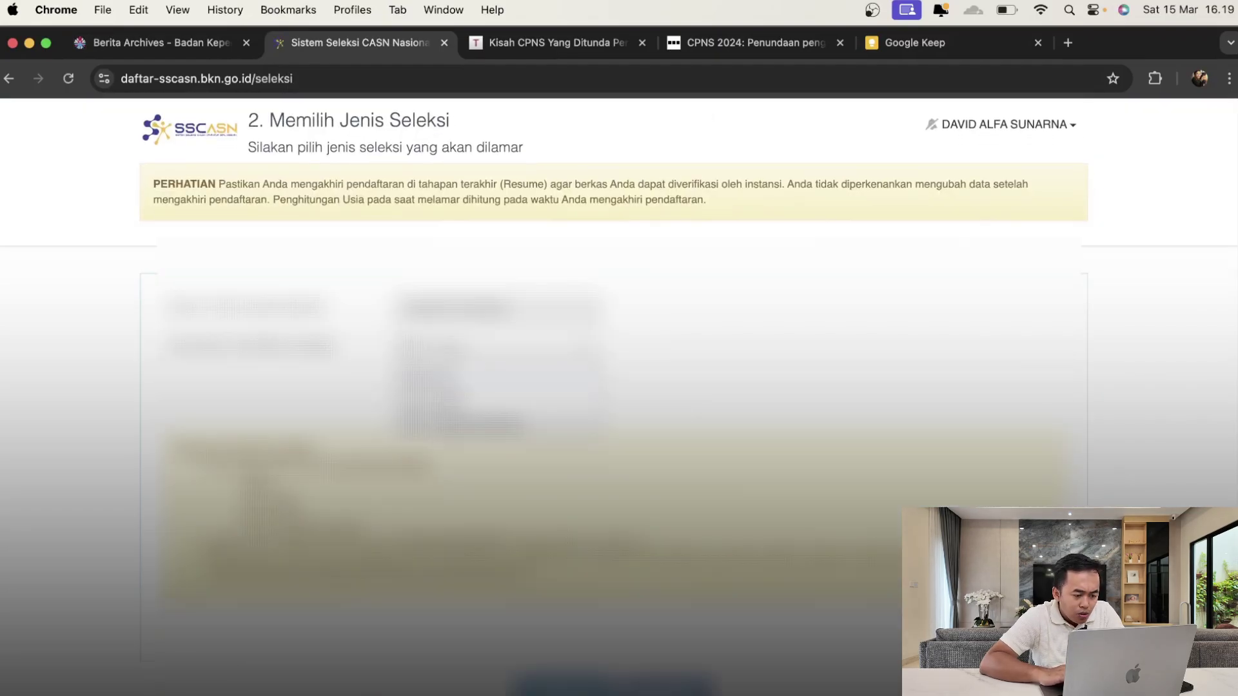
{"action": "left_click", "coordinate": [461, 434]}
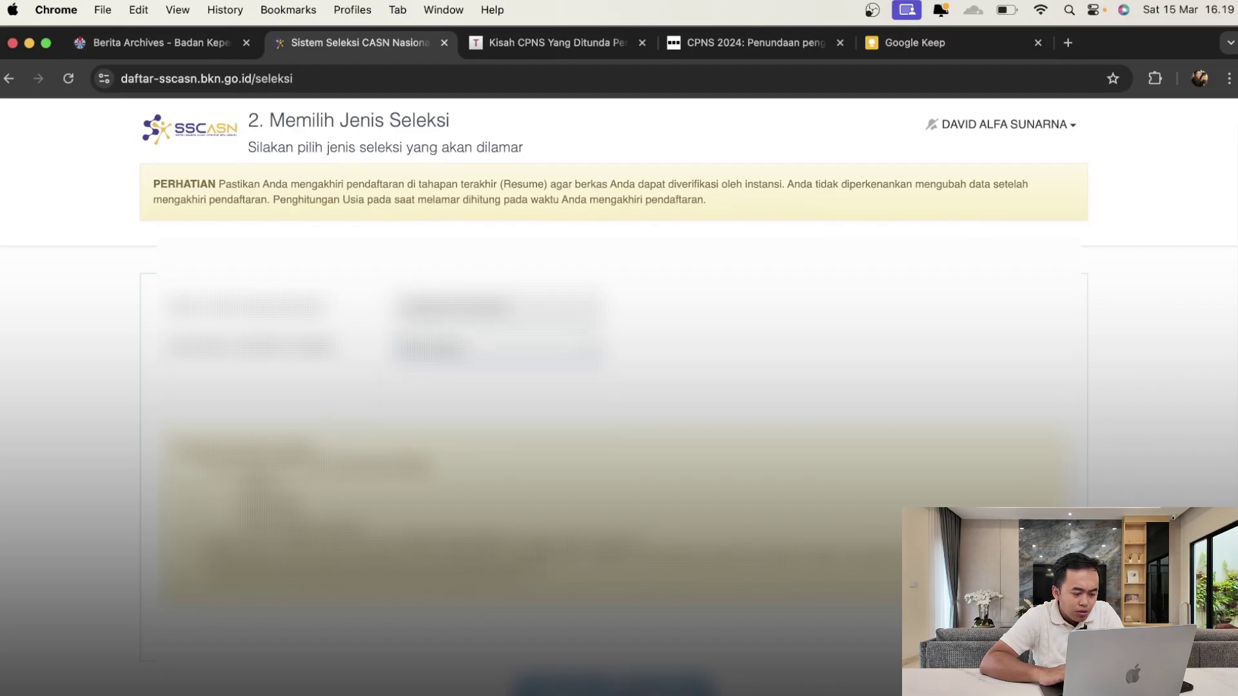
{"action": "scroll", "coordinate": [342, 413], "scroll_direction": "down", "scroll_amount": 2}
{"action": "left_click", "coordinate": [677, 642]}
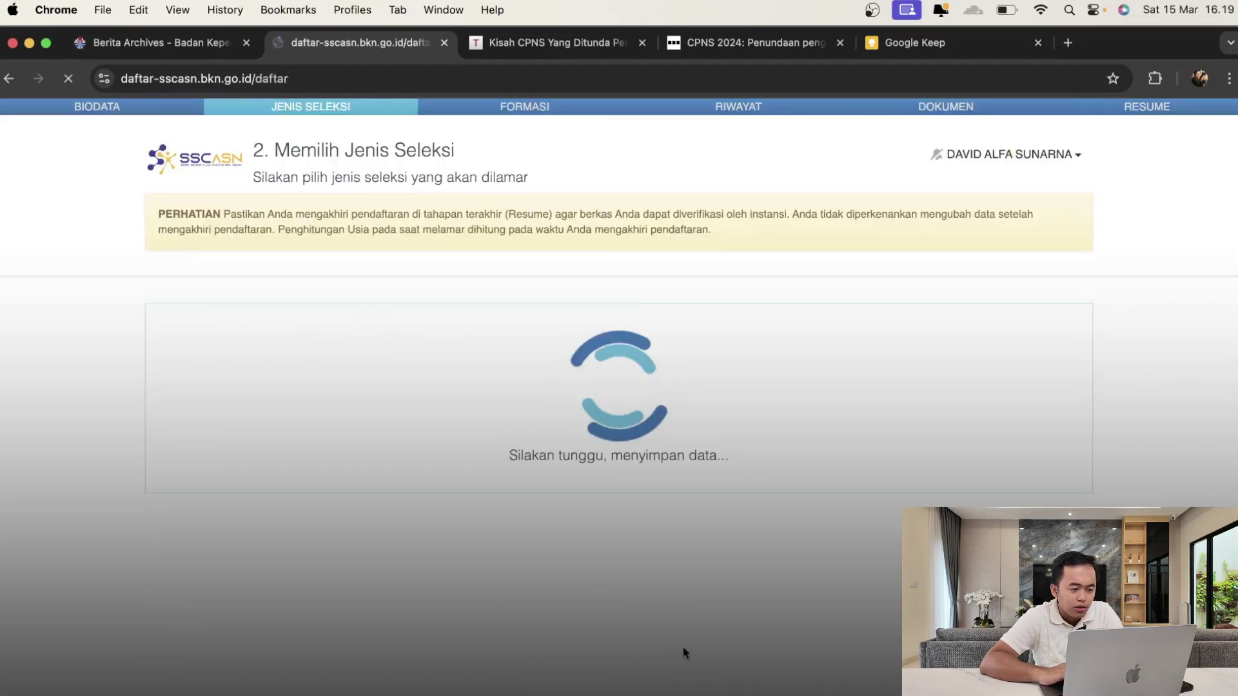
Step: Look over the Formasi form with its filling instructions and go back to the Jenis Seleksi stage
{"action": "scroll", "coordinate": [605, 442], "scroll_direction": "down", "scroll_amount": 3}
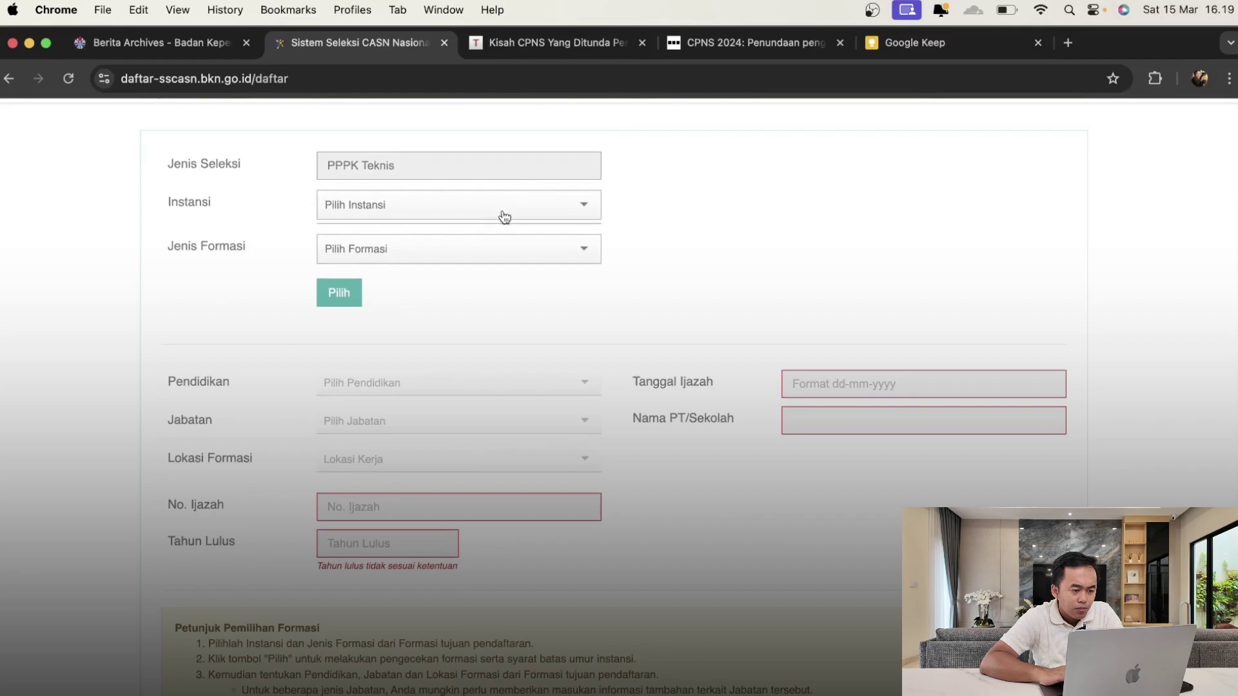
{"action": "scroll", "coordinate": [574, 438], "scroll_direction": "down", "scroll_amount": 5}
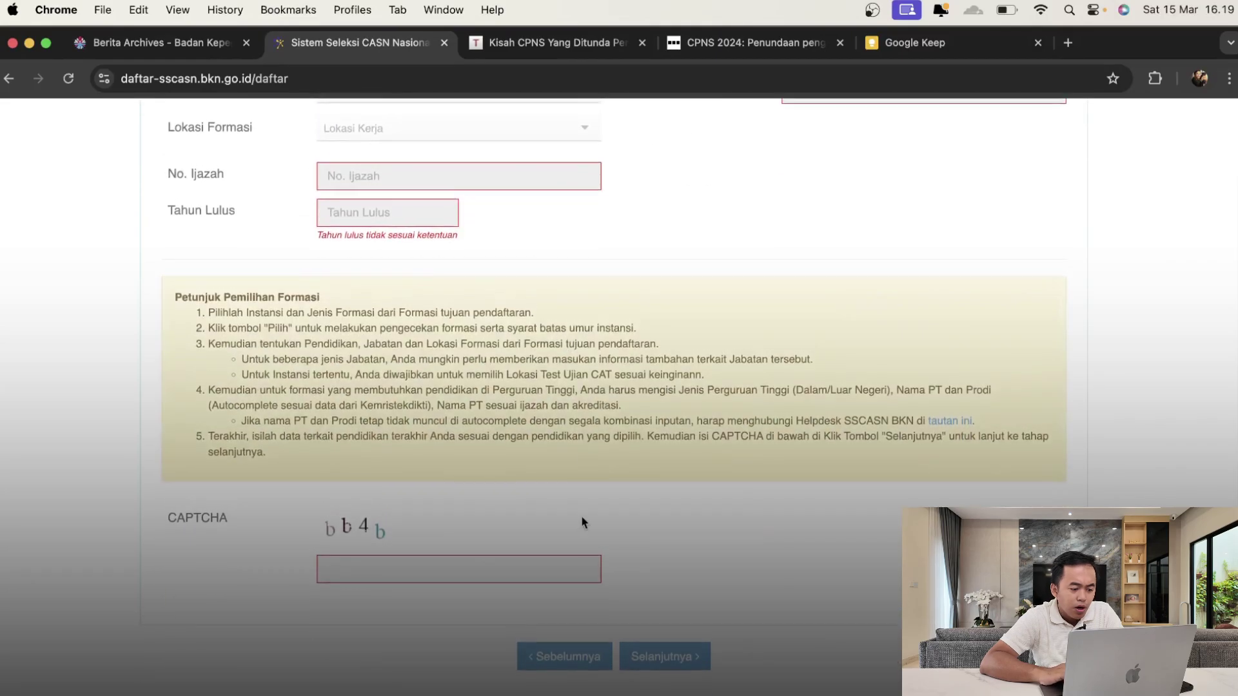
{"action": "left_click", "coordinate": [538, 658]}
{"action": "left_click", "coordinate": [830, 252]}
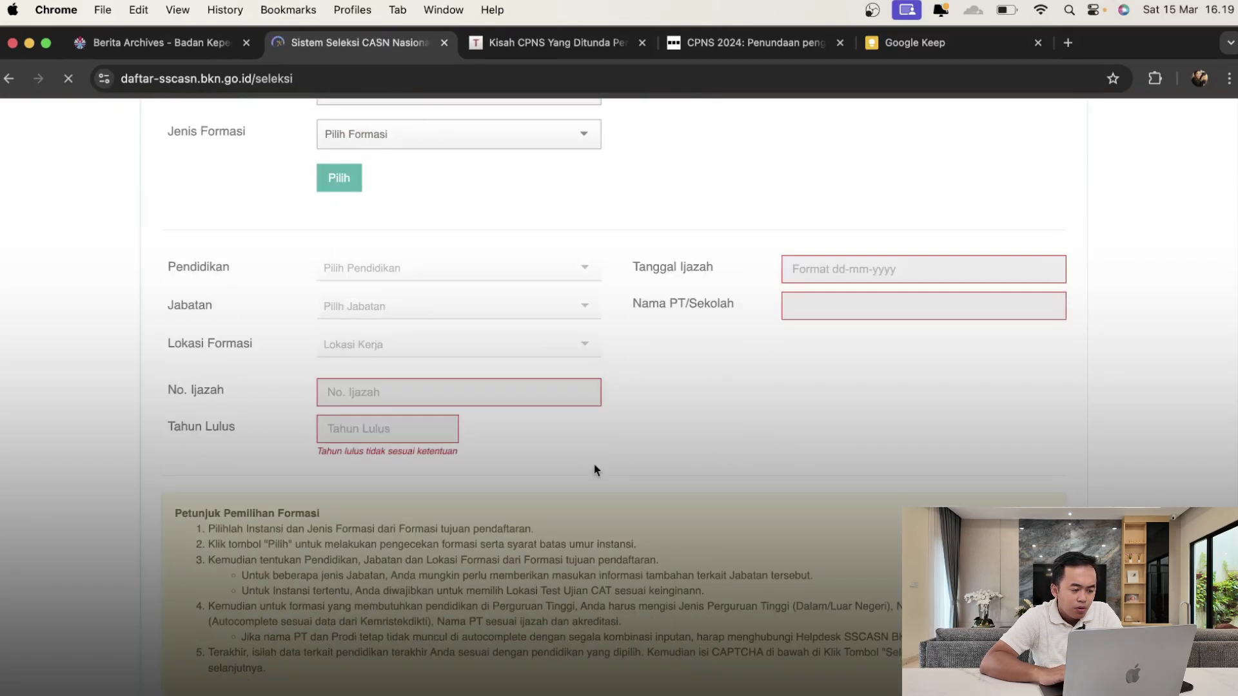